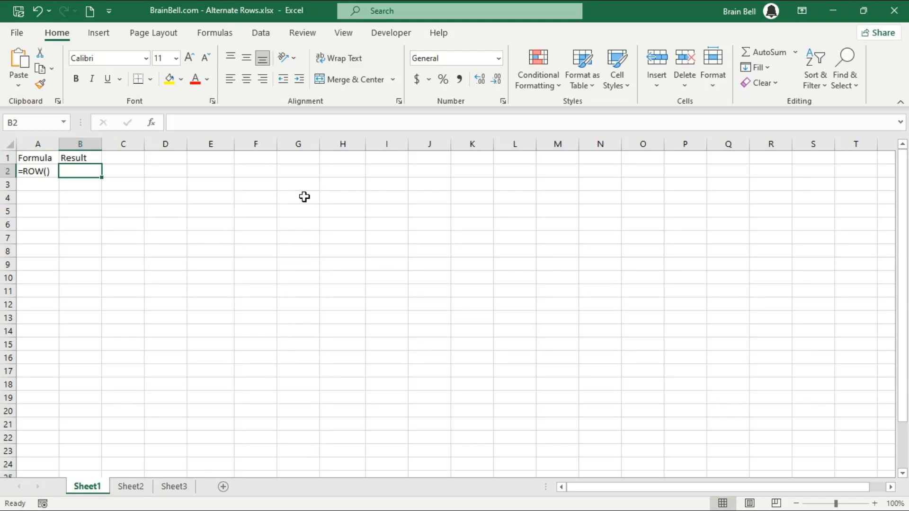
# Enter the formula =ROW() in B2 and fill A2:B2 down through row 12.
pyautogui.write('=ROW()')
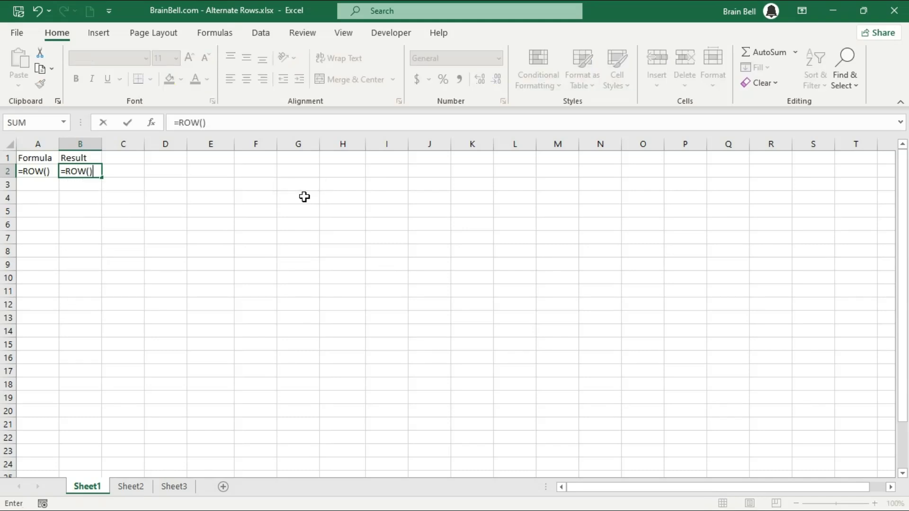
pyautogui.press('Return')
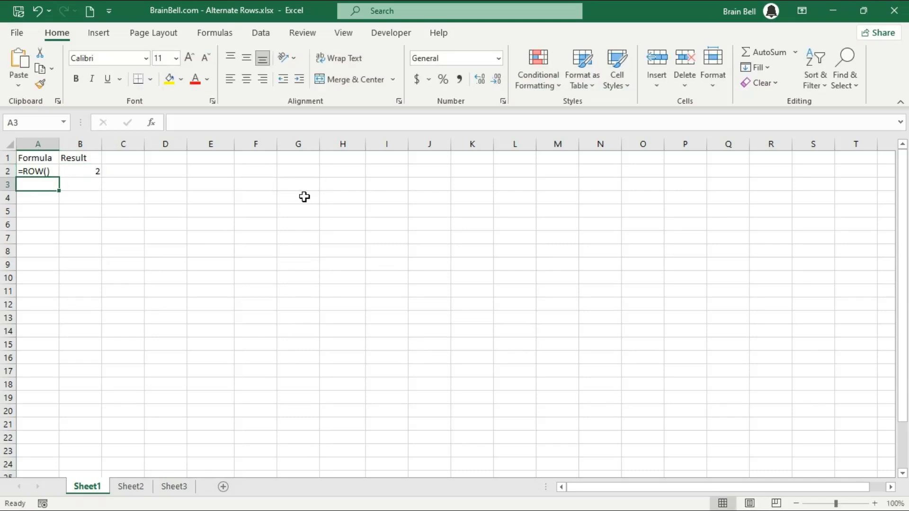
pyautogui.press('Up')
pyautogui.hotkey('shift', 'Right')
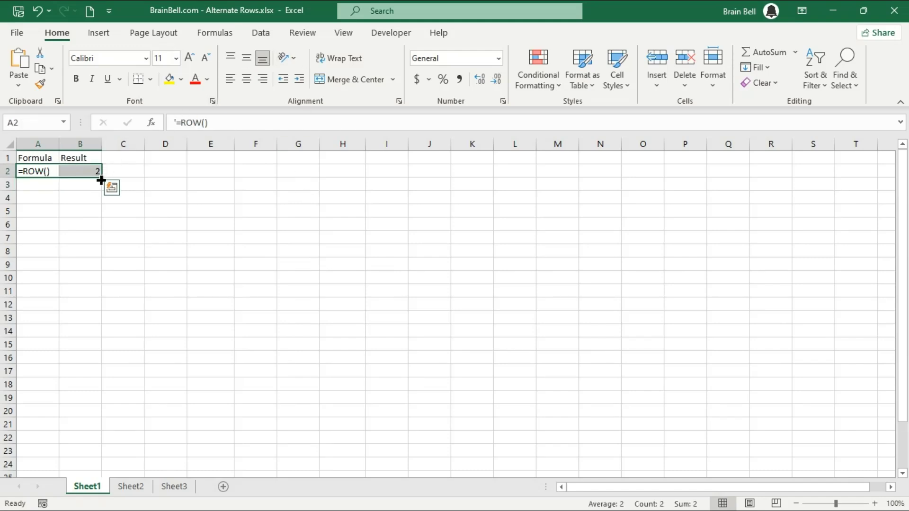
pyautogui.moveTo(101, 177); pyautogui.dragTo(86, 307)
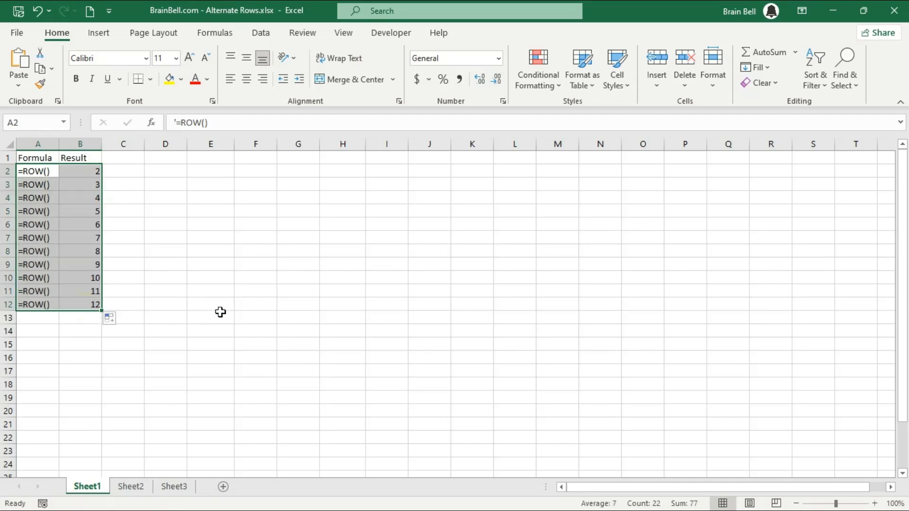
pyautogui.click(125, 265)
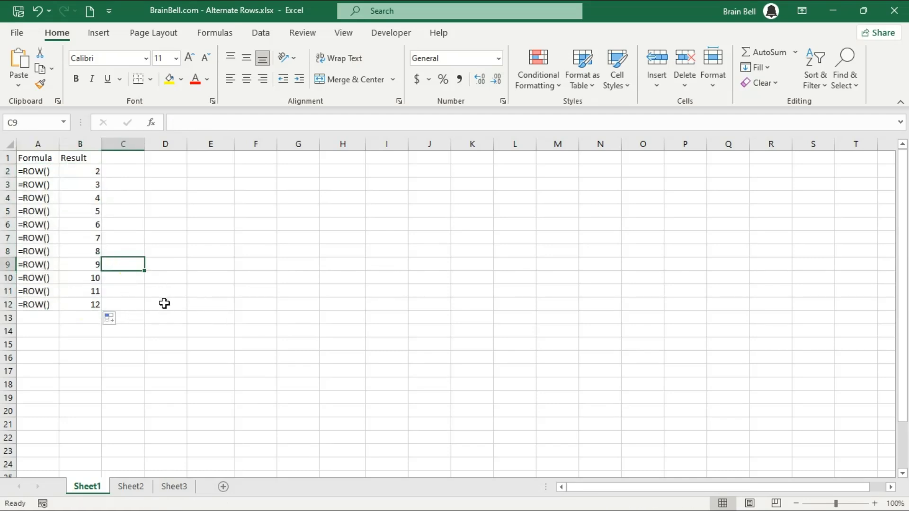
# Add the headers Formula in E1 and Result in F1.
pyautogui.click(208, 158)
pyautogui.write('f')
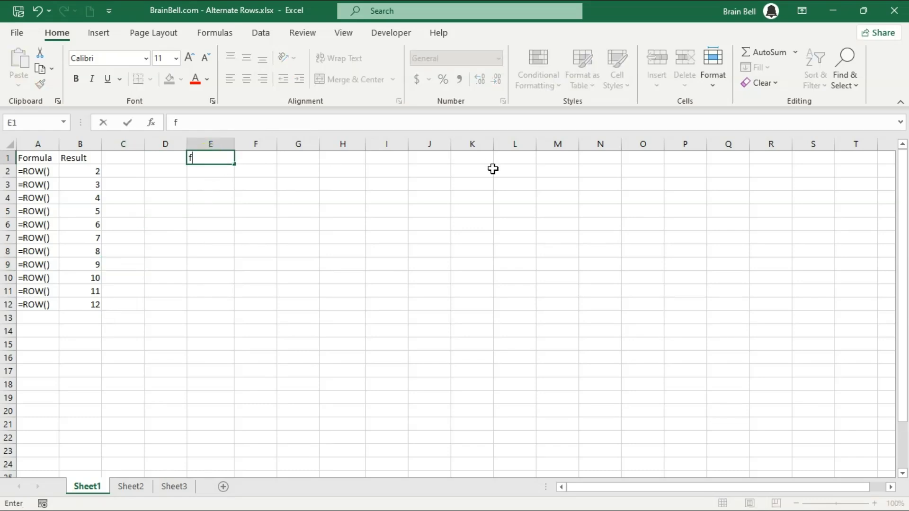
pyautogui.write('ormula')
pyautogui.press('Tab')
pyautogui.write('Result')
pyautogui.press('Return')
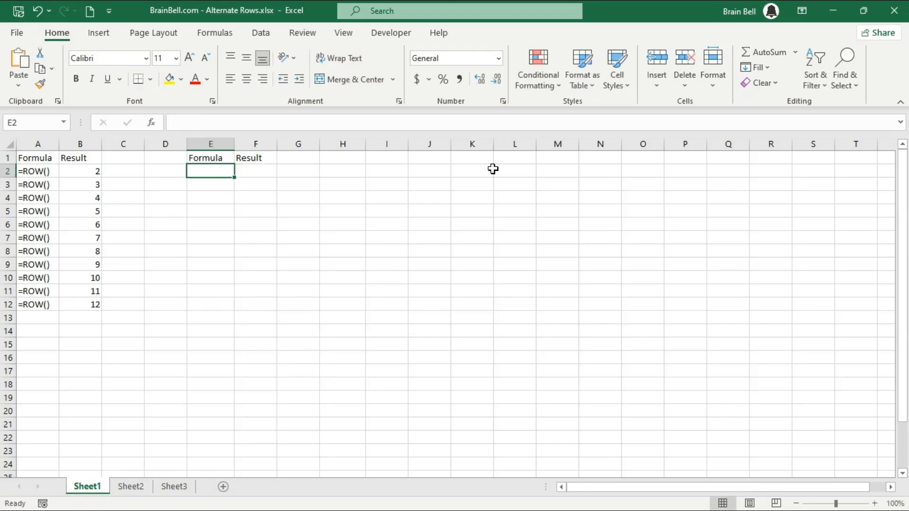
# Enter =MOD(5, 3) as literal text in E2 and as a working formula in F2, and widen column E slightly.
pyautogui.write("'")
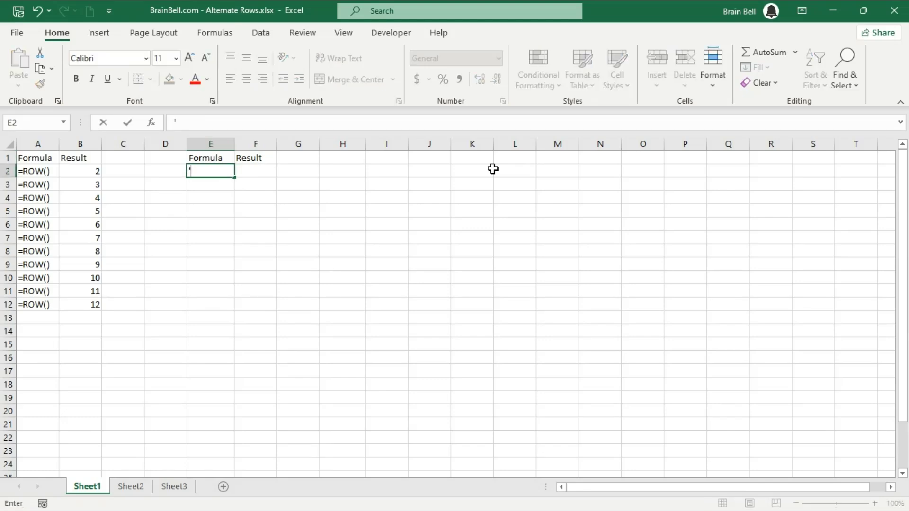
pyautogui.write('m')
pyautogui.press('BackSpace')
pyautogui.write('=MOD(5, 3')
pyautogui.press('Tab')
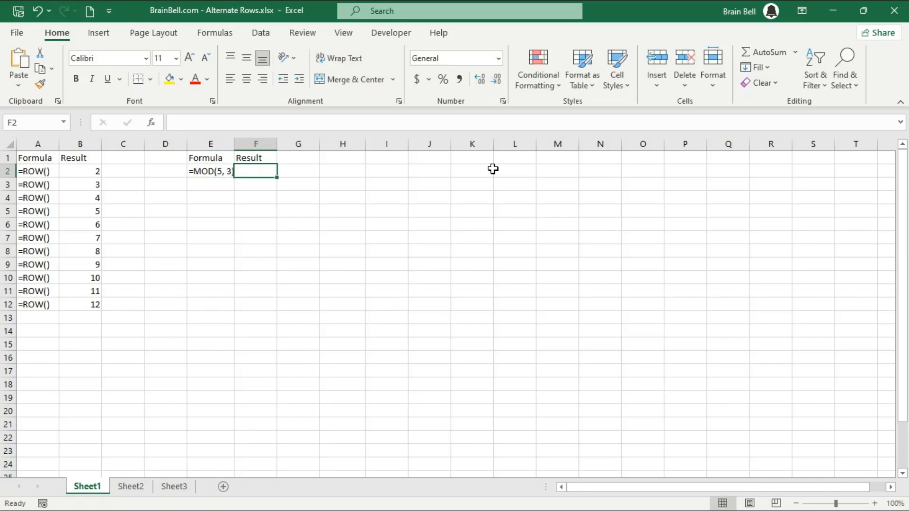
pyautogui.write('=MOD(5, 3')
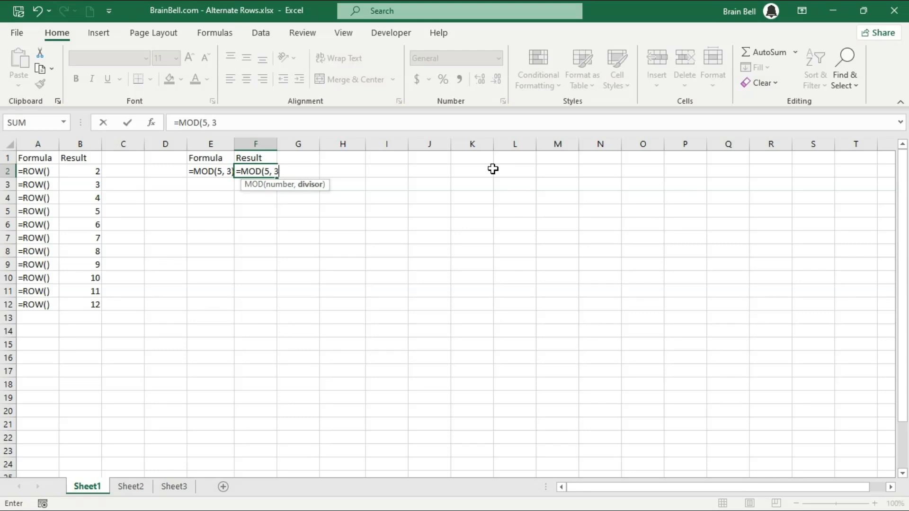
pyautogui.press('Return')
pyautogui.moveTo(235, 144); pyautogui.dragTo(243, 145)
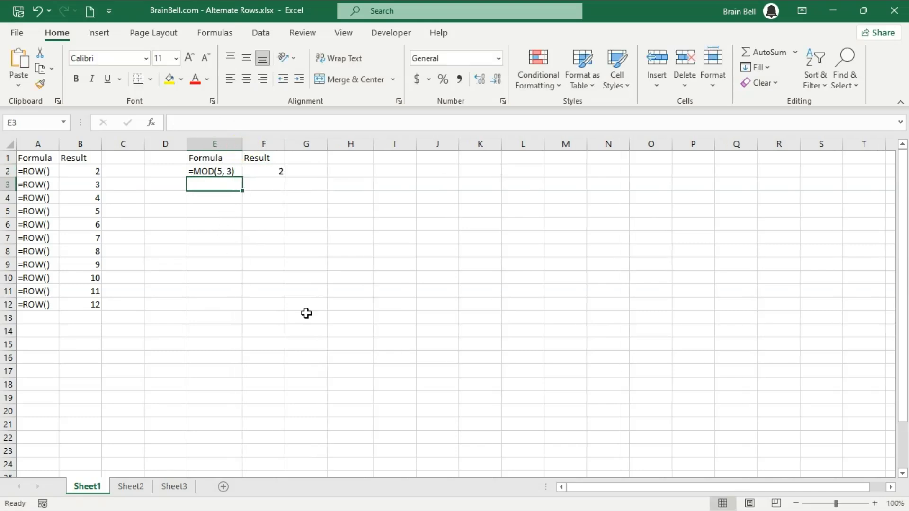
# Enter =MOD(ROW(), 2) as literal text in E3 and as a working formula in F3, and widen column E to fit the text.
pyautogui.write('==MOD(')
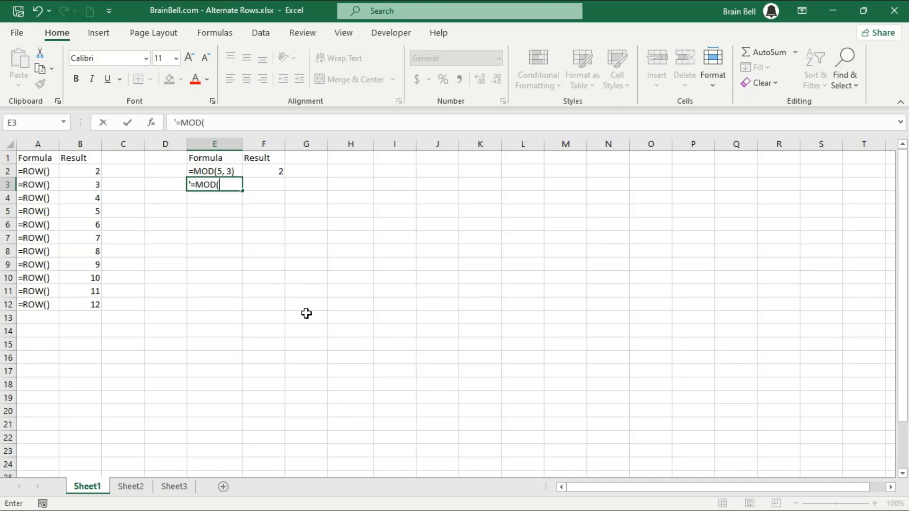
pyautogui.write('ROW(), 2')
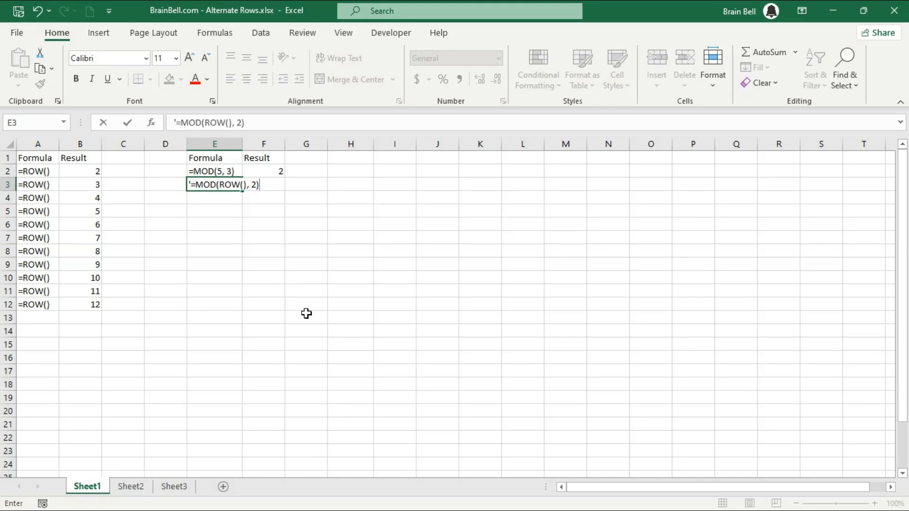
pyautogui.press('Tab')
pyautogui.write('=MOD')
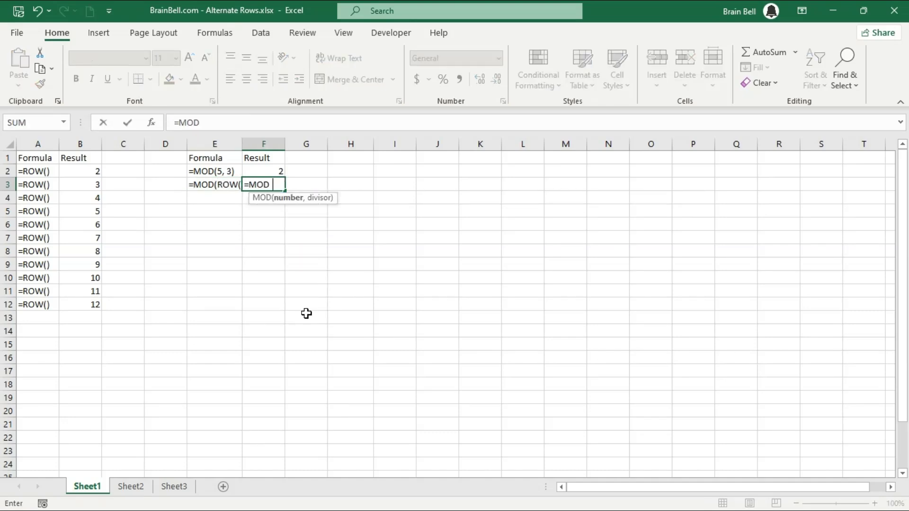
pyautogui.write('(ROW(), 2)')
pyautogui.press('Return')
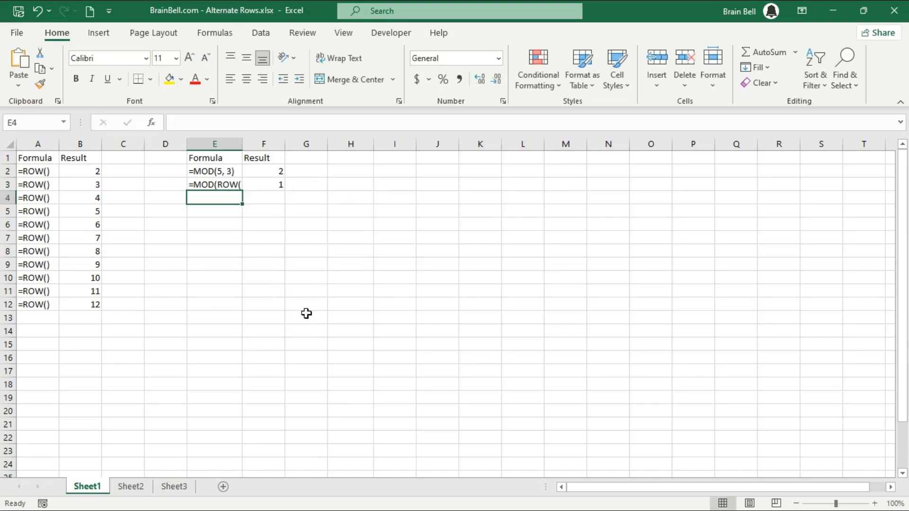
pyautogui.moveTo(242, 144); pyautogui.dragTo(264, 145)
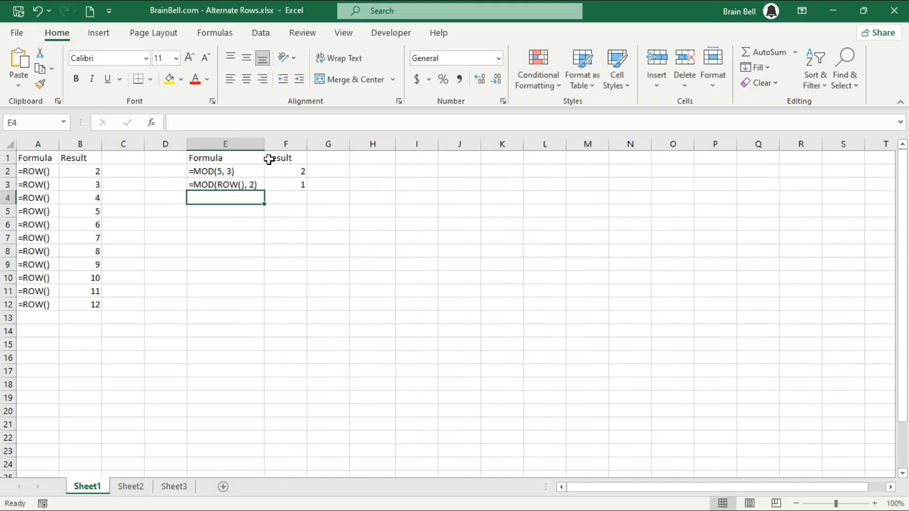
# Fill the MOD(ROW(), 2) text and formula in E3:F3 down through row 12.
pyautogui.moveTo(227, 184); pyautogui.dragTo(304, 219)
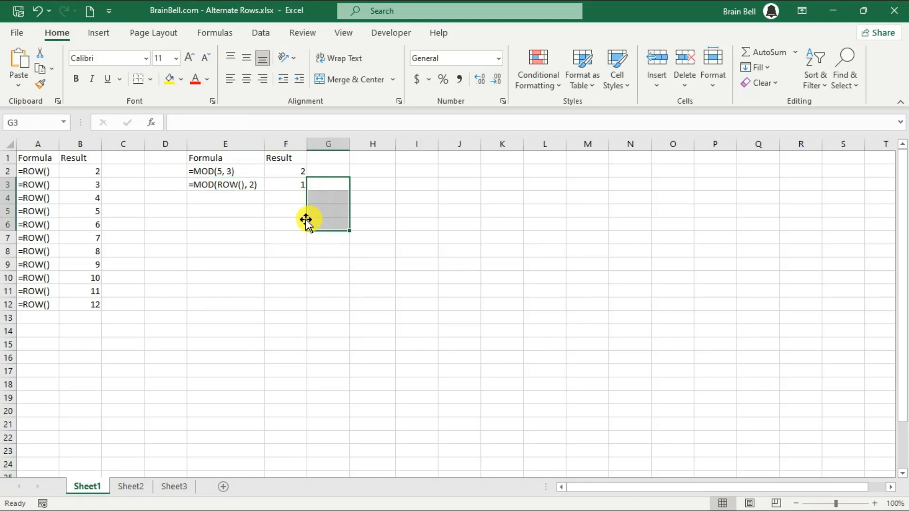
pyautogui.click(235, 185)
pyautogui.moveTo(279, 190); pyautogui.dragTo(304, 305)
pyautogui.click(284, 225)
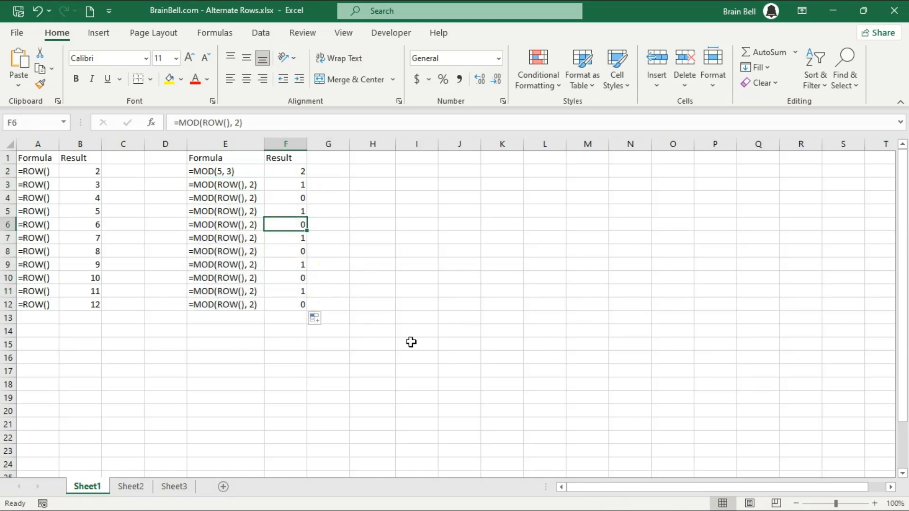
# Add the headers Formula in I1 and Result in J1.
pyautogui.click(407, 159)
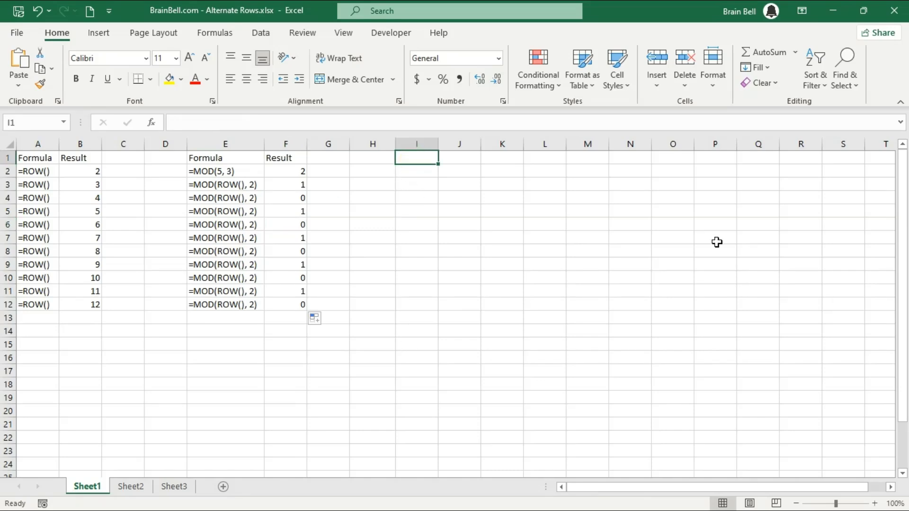
pyautogui.write('fORrmula')
pyautogui.press('Tab')
pyautogui.write('Result')
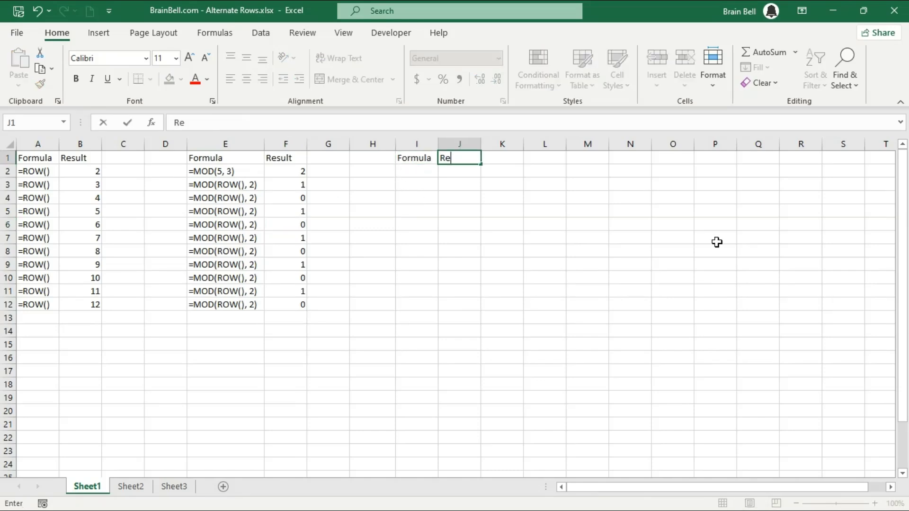
pyautogui.press('Return')
# Enter =MOD(ROW(), 2) = 0 as literal text in I2 and as a working formula in J2, widening column I to fit.
pyautogui.write("'=MOD(ROW(), 2) = 0")
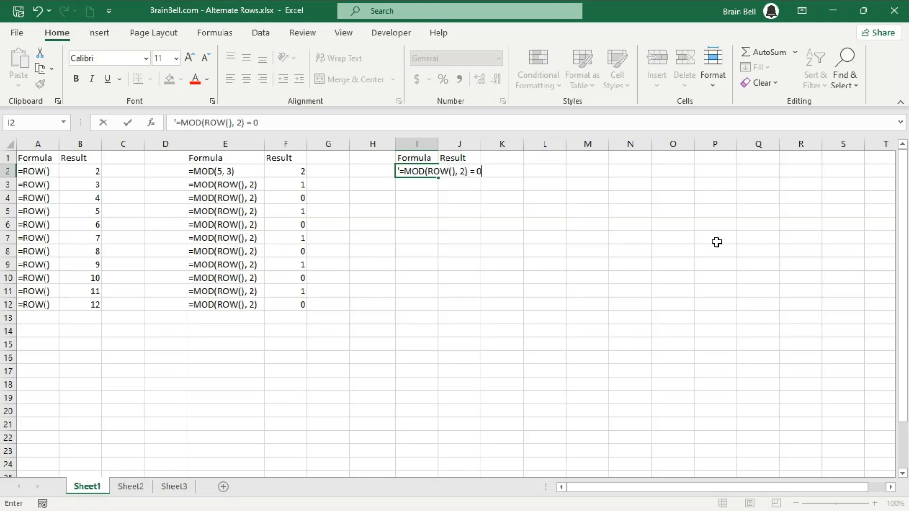
pyautogui.hotkey('ctrl', 'Return')
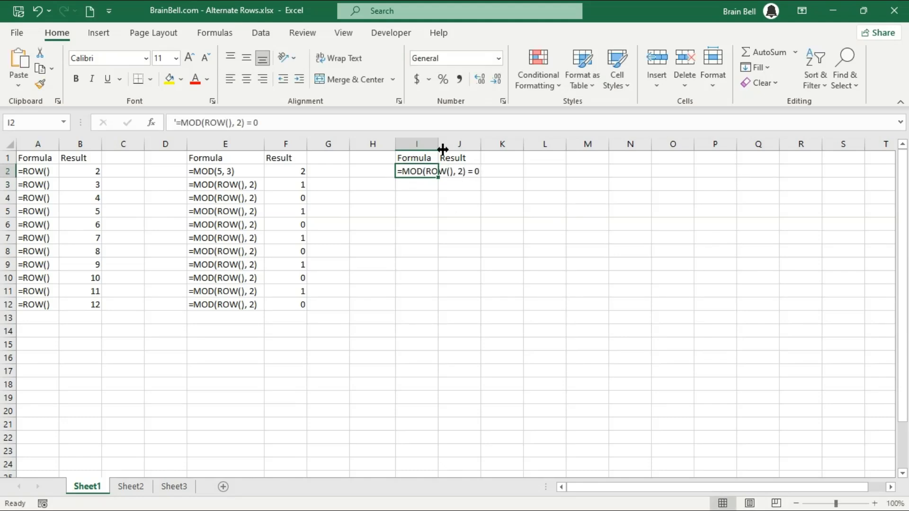
pyautogui.moveTo(443, 150); pyautogui.dragTo(482, 150)
pyautogui.press('Tab')
pyautogui.write('=MOD(')
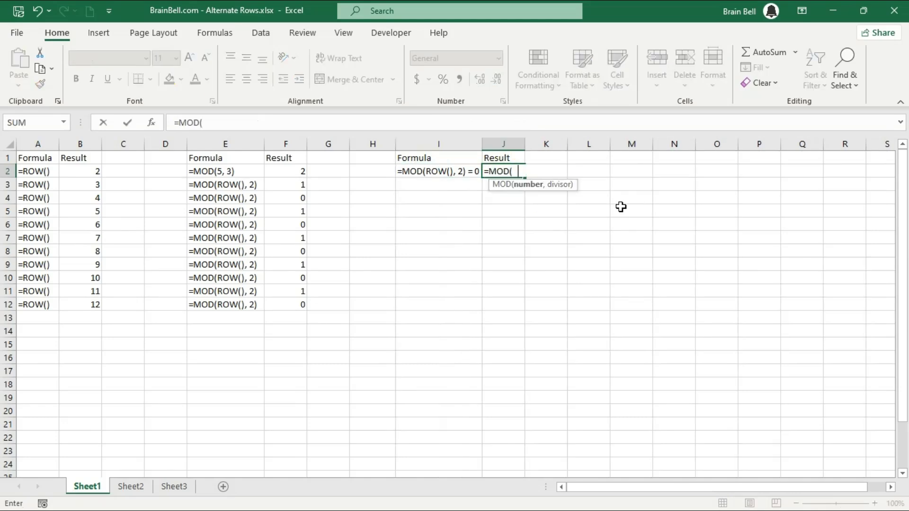
pyautogui.write('ROW(), 2) = 0')
pyautogui.press('Return')
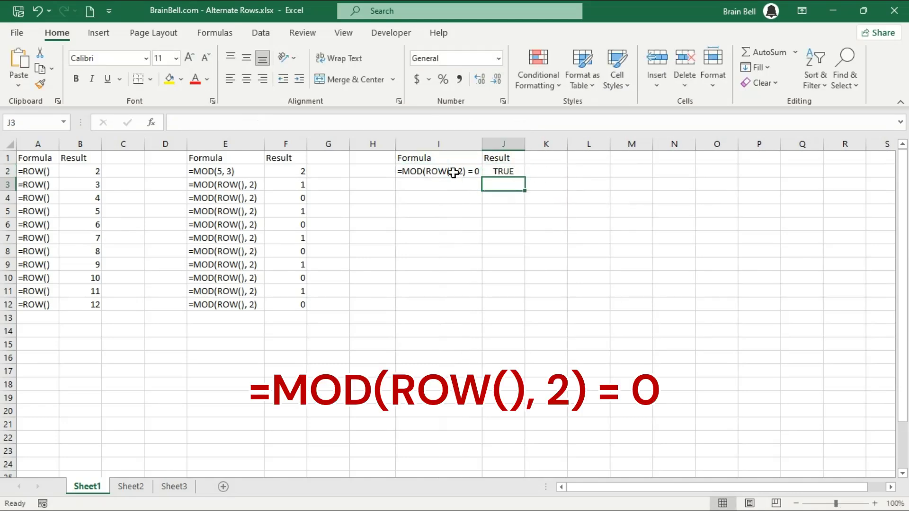
# Fill the text in I2 and the formula in J2 down through row 12.
pyautogui.click(453, 173)
pyautogui.moveTo(481, 178); pyautogui.dragTo(467, 310)
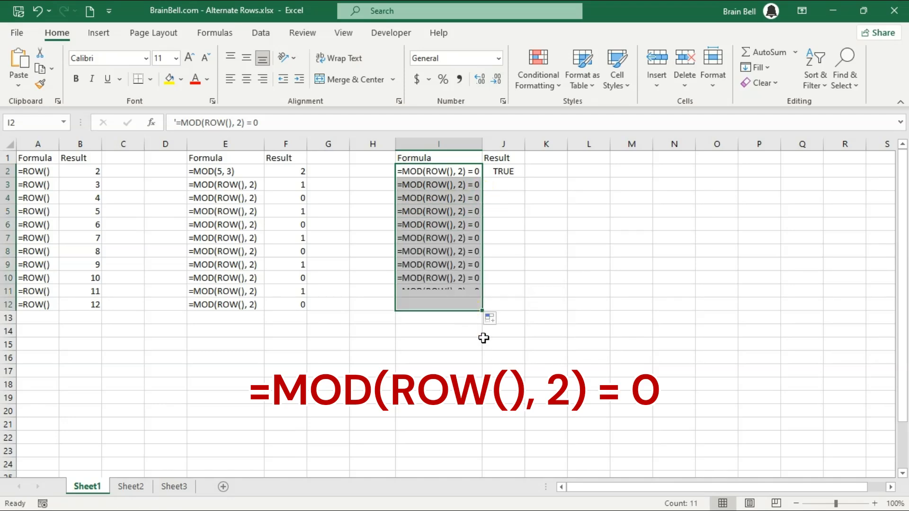
pyautogui.click(508, 172)
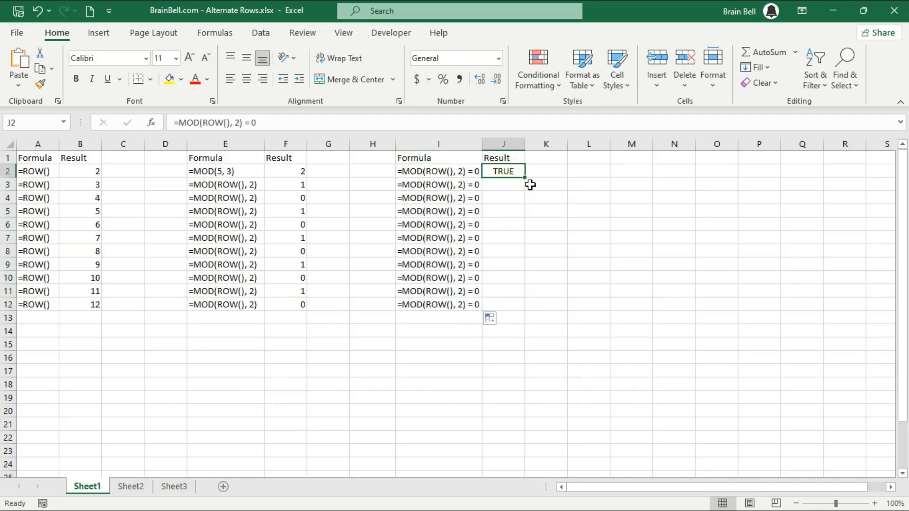
pyautogui.moveTo(525, 176); pyautogui.dragTo(524, 307)
pyautogui.click(546, 265)
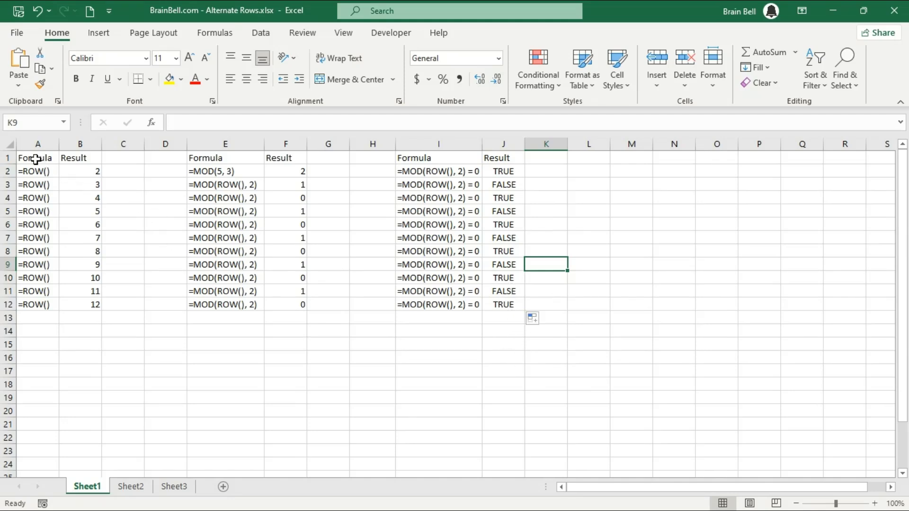
# Create a formula-based conditional formatting rule for A1:J12 using =MOD(ROW(), 2) = 0.
pyautogui.moveTo(36, 160); pyautogui.dragTo(495, 308)
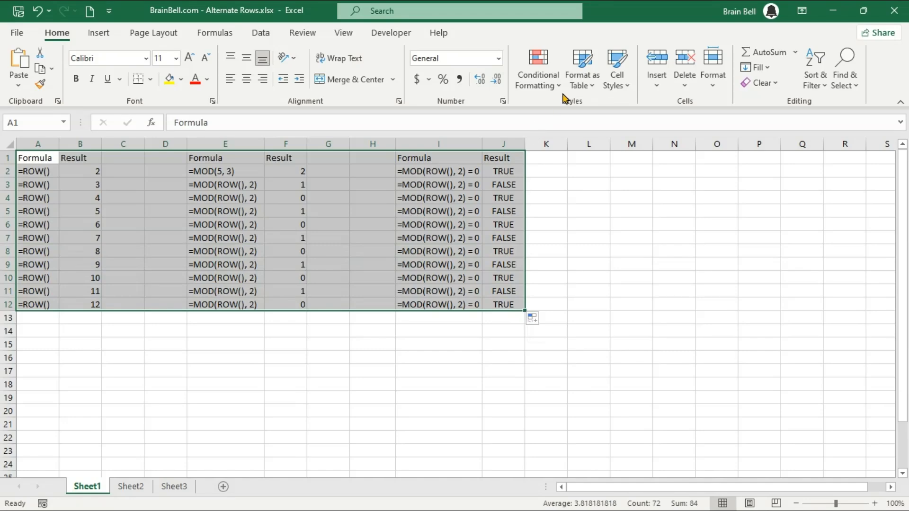
pyautogui.click(538, 76)
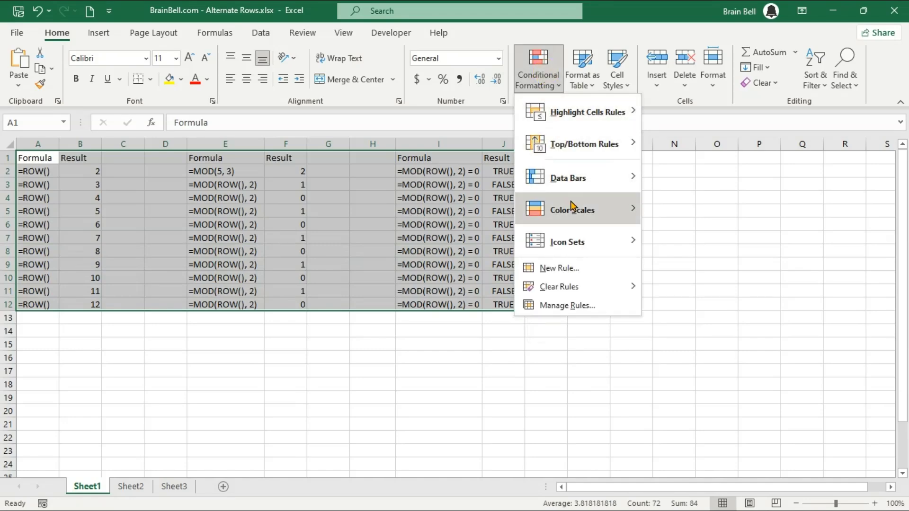
pyautogui.click(580, 267)
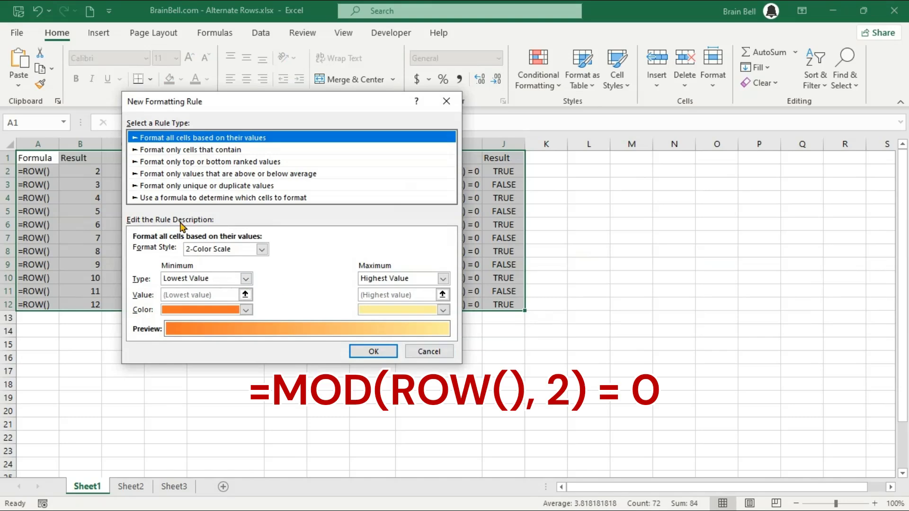
pyautogui.click(170, 197)
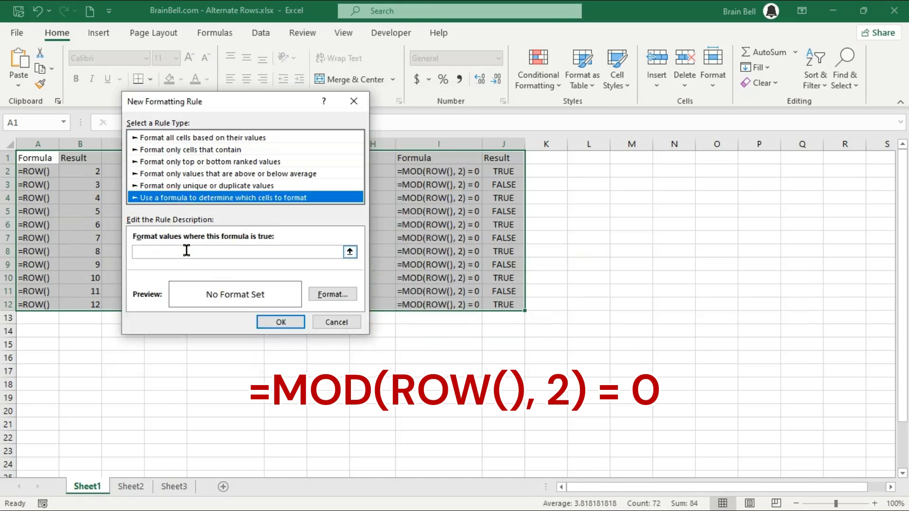
pyautogui.click(187, 252)
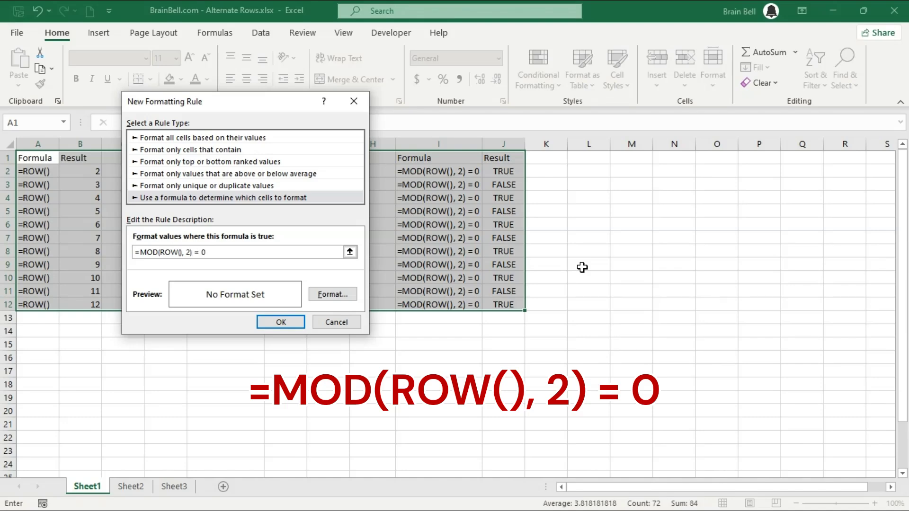
# Give the new formatting rule a yellow background fill and apply it to the selected range.
pyautogui.click(331, 295)
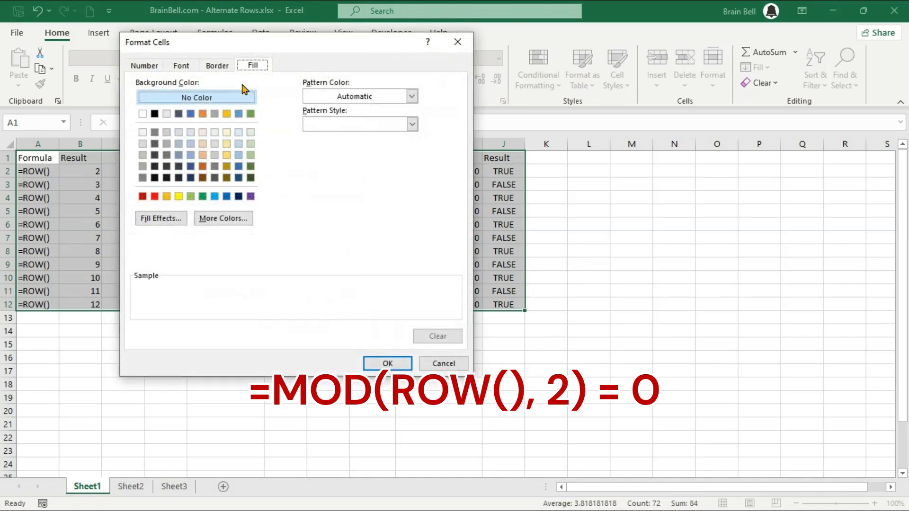
pyautogui.click(178, 195)
pyautogui.click(386, 363)
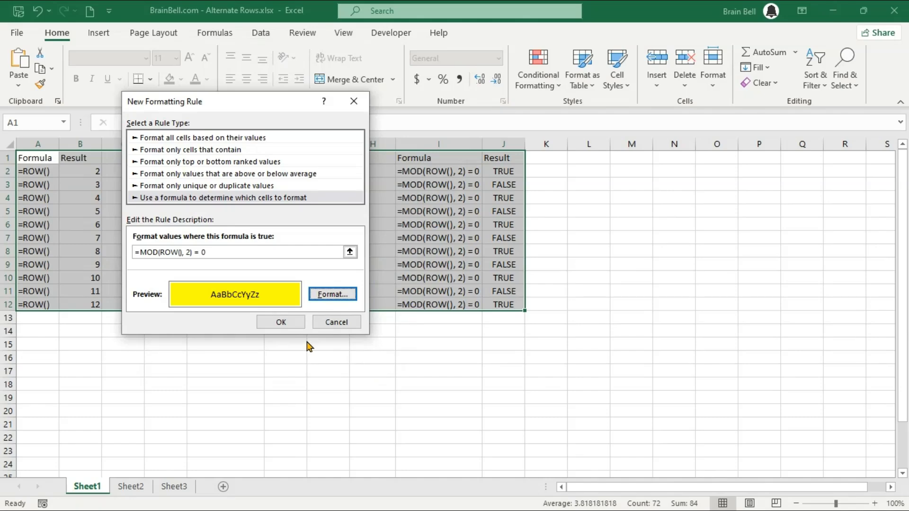
pyautogui.click(281, 322)
pyautogui.click(436, 252)
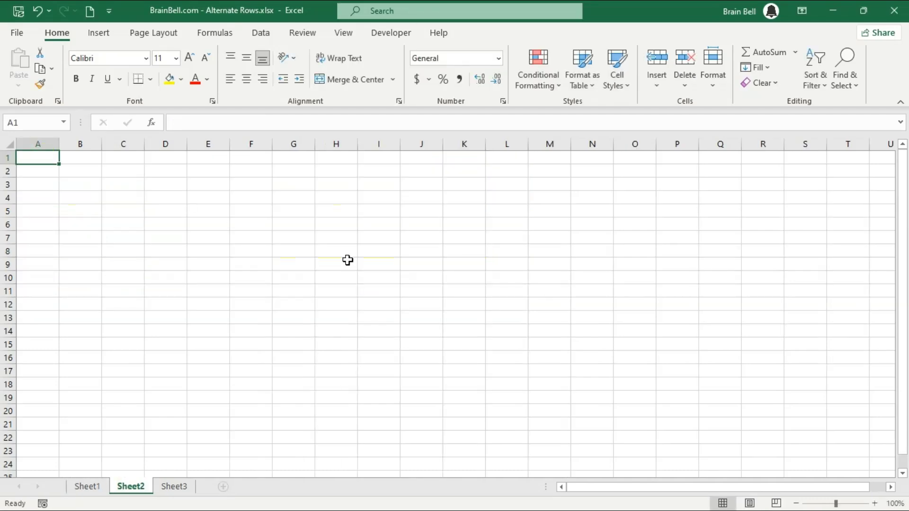
# Enter the headers Formula in A1 and Result in B1 on the empty sheet.
pyautogui.write('Formula')
pyautogui.press('Tab')
pyautogui.write('Result')
pyautogui.press('Return')
# Enter =MOD(ROW(), 3) = 0 as literal text in A2 and as a working formula in C2.
pyautogui.write("'=MOD(ROW(), 3) = 0")
pyautogui.press('Tab')
pyautogui.press('Tab')
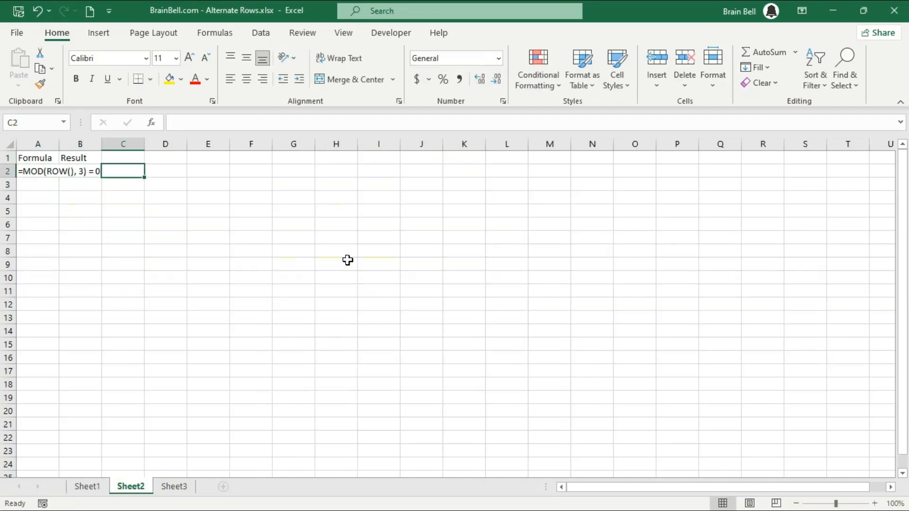
pyautogui.write('=MOD(ROW(), 3) = 0')
pyautogui.press('Return')
# Repeat the literal formula text in A3, then fill the text in column A and the formula in column C down through row 12.
pyautogui.write("'=MOD(ROW()")
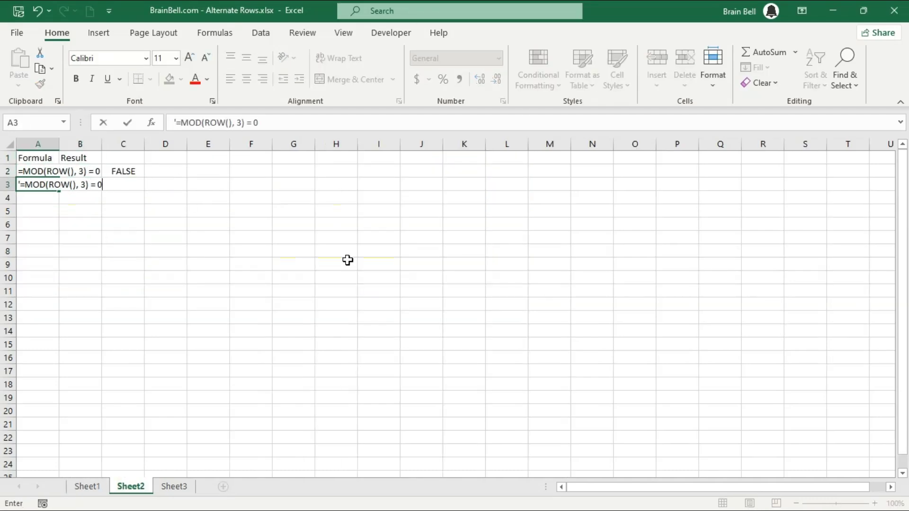
pyautogui.write(', 3) = 0')
pyautogui.moveTo(37, 171); pyautogui.dragTo(65, 319)
pyautogui.click(123, 171)
pyautogui.moveTo(144, 178); pyautogui.dragTo(138, 310)
pyautogui.click(207, 254)
# Create a formula-based conditional formatting rule for A2:C12 using =MOD(ROW(), 3) = 0.
pyautogui.moveTo(20, 172); pyautogui.dragTo(111, 305)
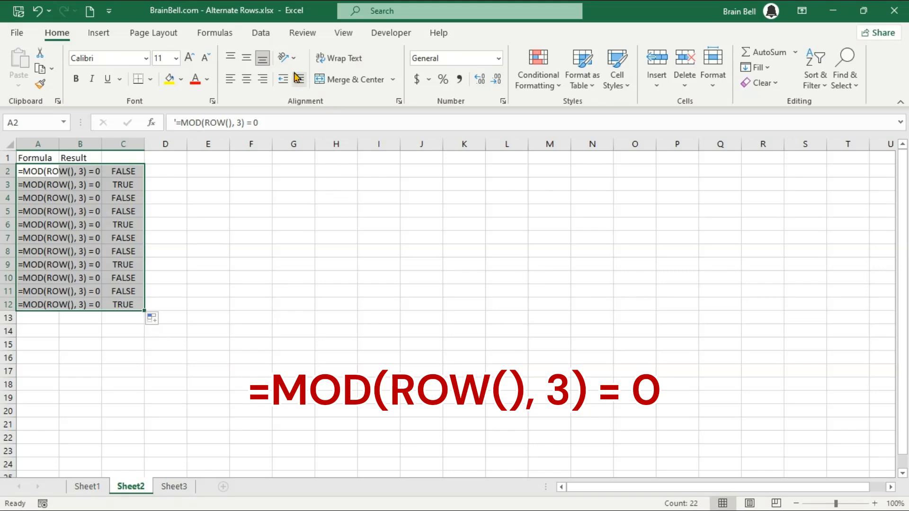
pyautogui.click(552, 84)
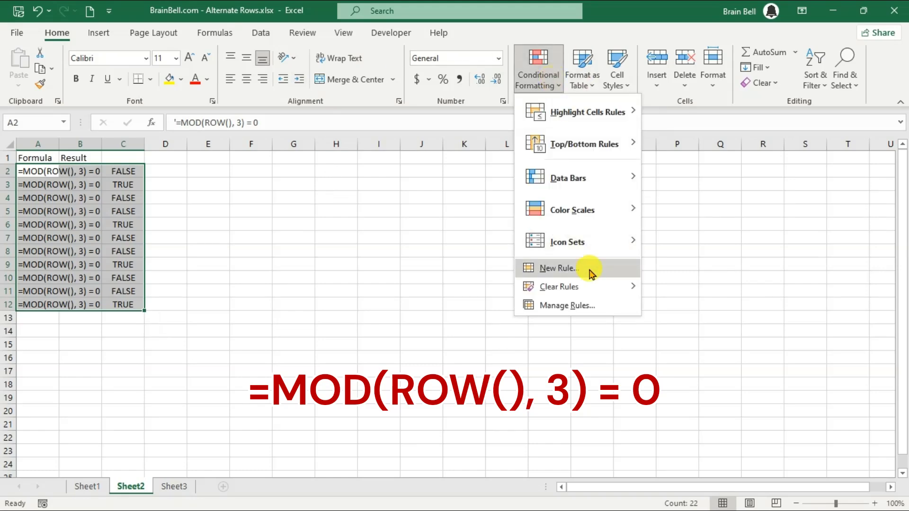
pyautogui.click(588, 268)
pyautogui.moveTo(182, 86); pyautogui.dragTo(265, 91)
pyautogui.click(242, 188)
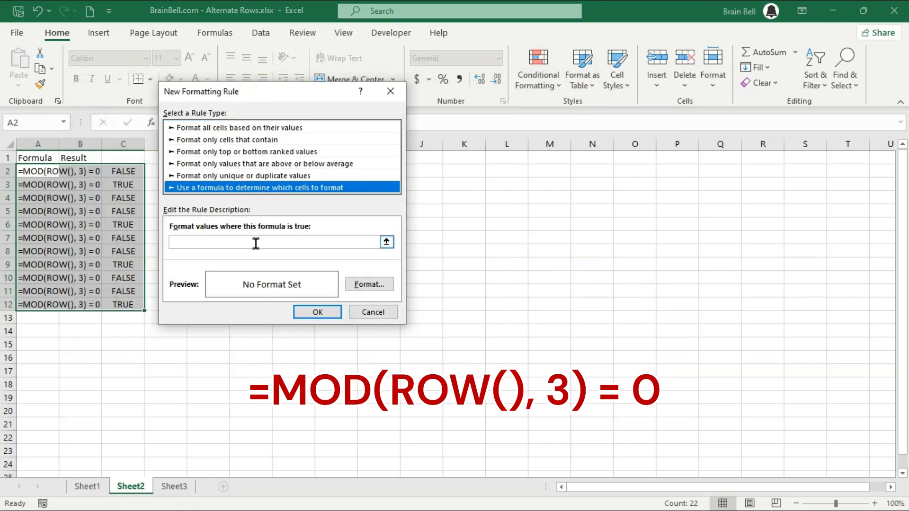
pyautogui.click(253, 243)
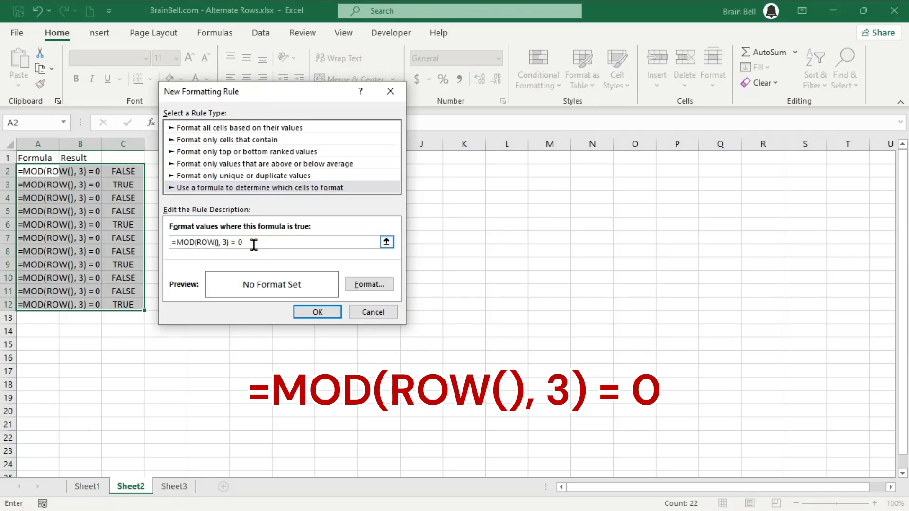
# Give the rule for A2:C12 a yellow background fill and apply it.
pyautogui.click(378, 283)
pyautogui.click(132, 182)
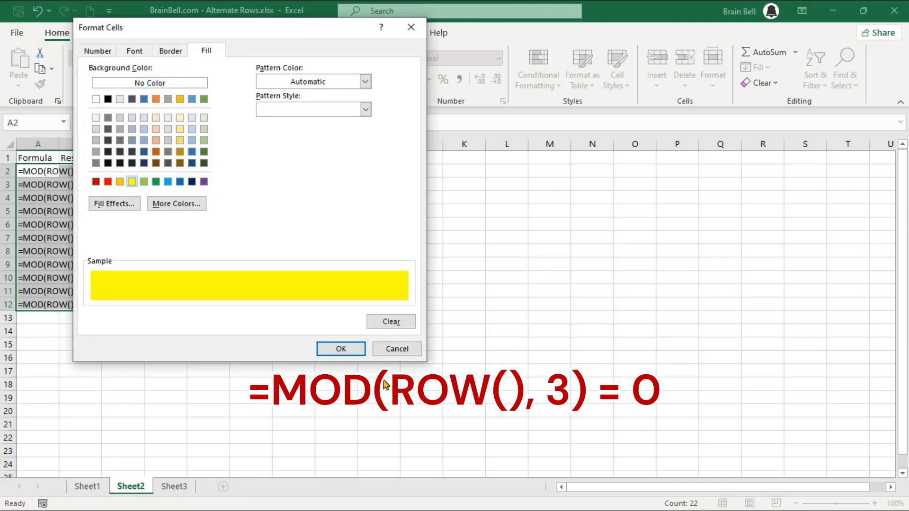
pyautogui.click(340, 349)
pyautogui.click(328, 310)
pyautogui.click(80, 252)
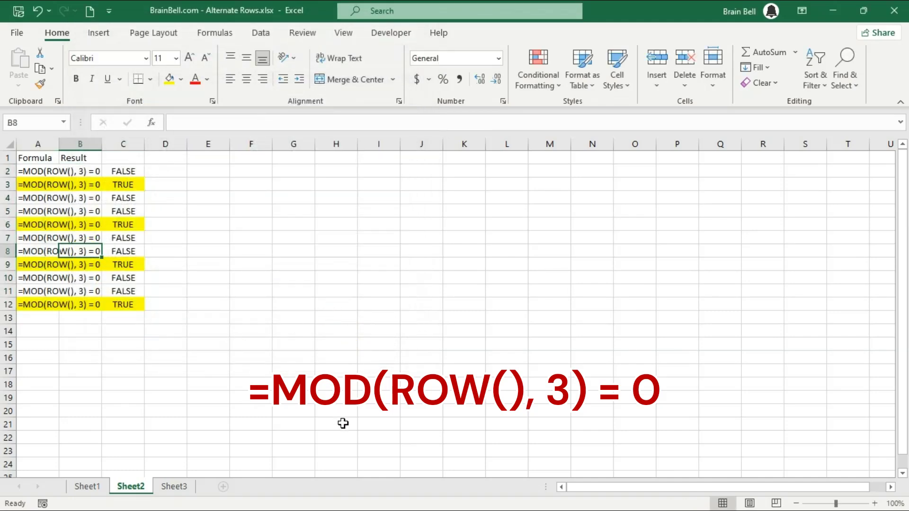
# Enter the headers Formula in F1 and Result in G1.
pyautogui.click(248, 158)
pyautogui.write('Formula')
pyautogui.press('Tab')
pyautogui.write('Result')
pyautogui.press('Return')
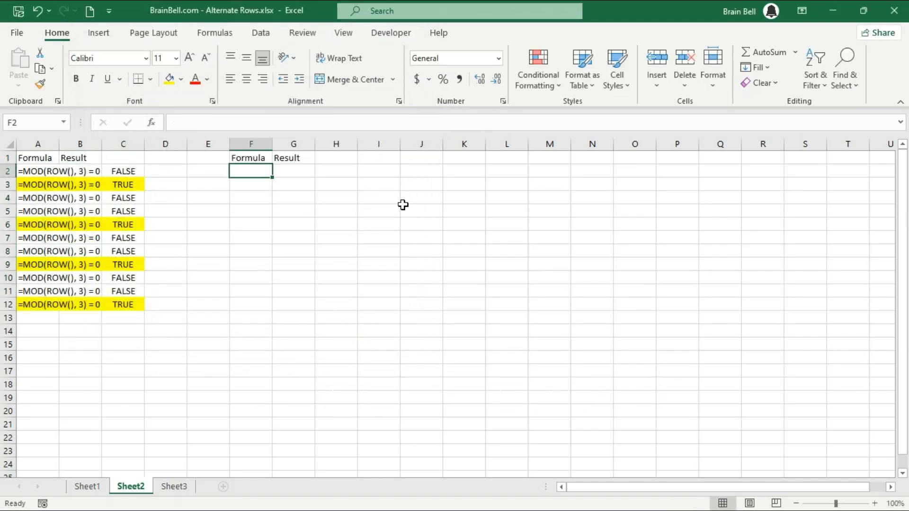
# Enter =MOD(ROW(), 5) = 0 as literal text in F2 and as a working formula in H2 filled down through row 21.
pyautogui.write("'=MOD(ROW(), 5) = 0")
pyautogui.press('Tab')
pyautogui.press('Tab')
pyautogui.write('=MOD(ROW(), 5) = 0')
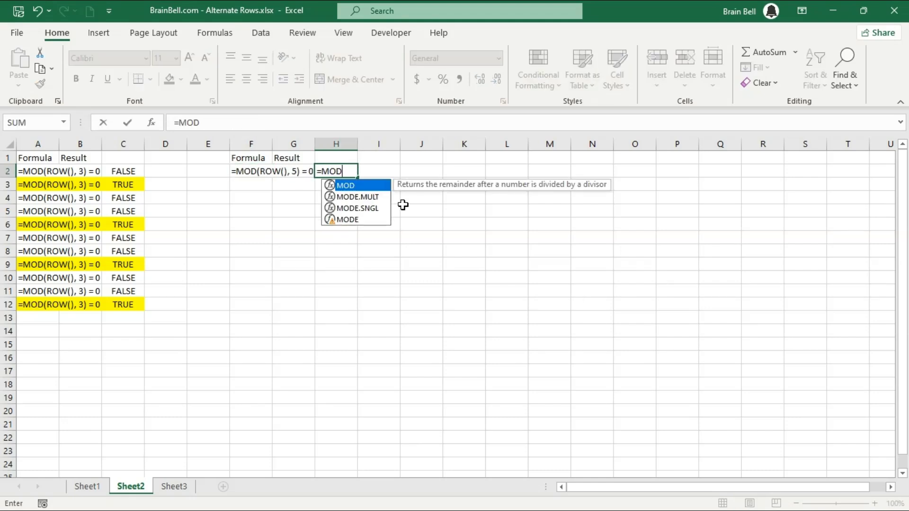
pyautogui.press('Return')
pyautogui.click(337, 172)
pyautogui.moveTo(357, 177); pyautogui.dragTo(358, 427)
# Create a formula-based conditional formatting rule for F2:H21 using =MOD(ROW(), 5) = 0.
pyautogui.moveTo(232, 175); pyautogui.dragTo(334, 420)
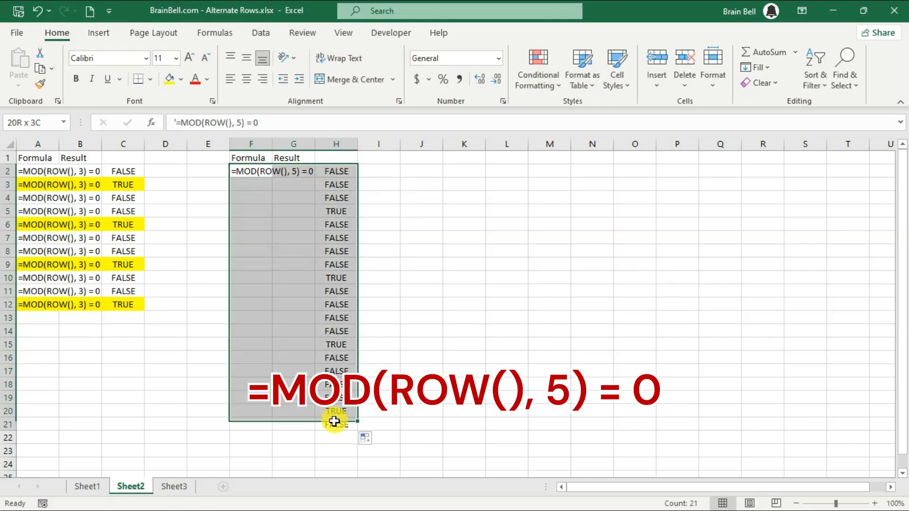
pyautogui.click(538, 76)
pyautogui.click(561, 270)
pyautogui.click(233, 174)
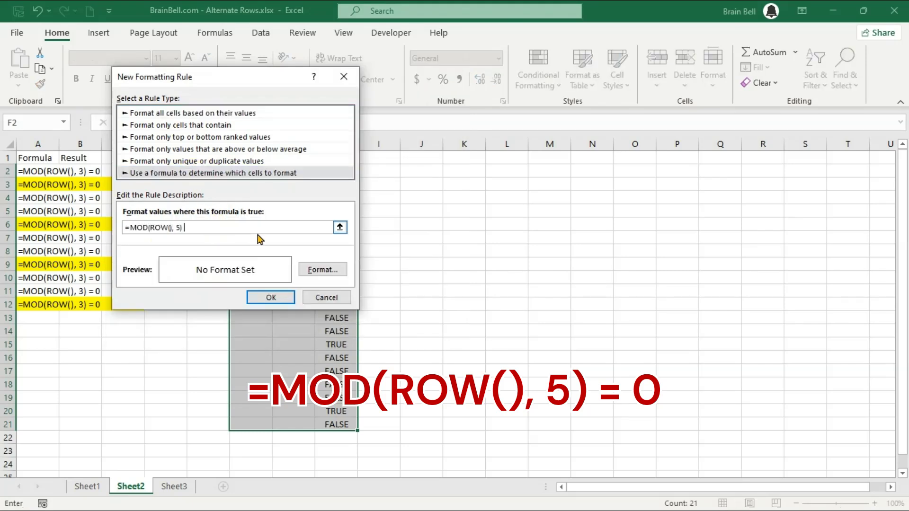
# Give the rule for F2:H21 a yellow background fill and apply it.
pyautogui.click(322, 269)
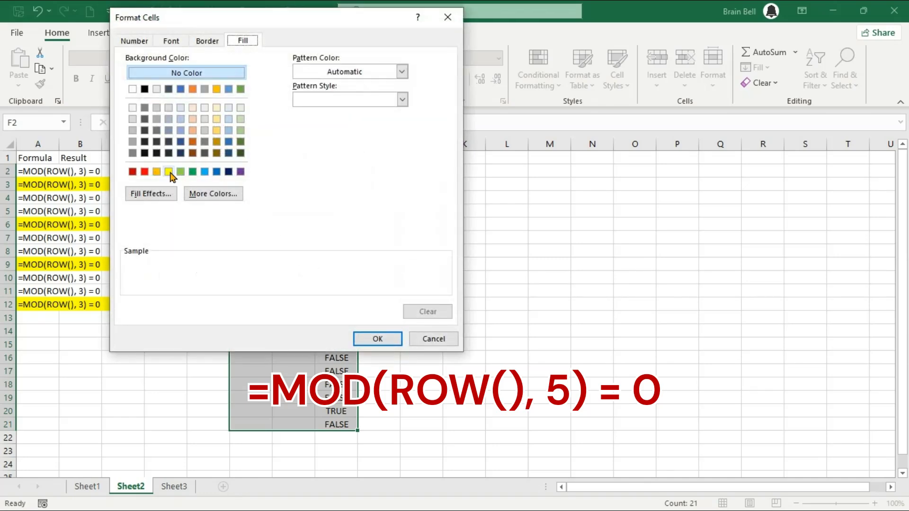
pyautogui.click(168, 171)
pyautogui.click(377, 339)
pyautogui.click(272, 297)
pyautogui.click(476, 306)
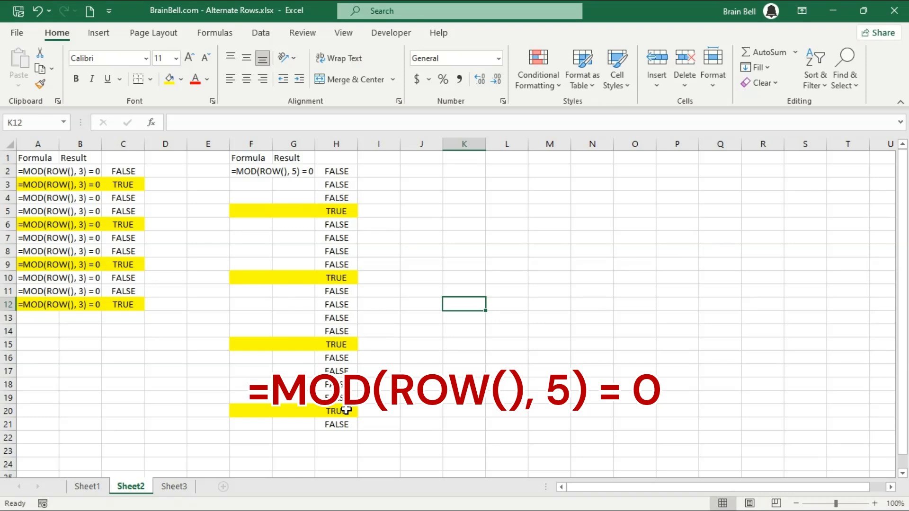
# Create a formula-based conditional formatting rule for the empty range K3:R16 using =MOD(ROW(), 3) = 0.
pyautogui.moveTo(454, 185); pyautogui.dragTo(776, 361)
pyautogui.click(538, 78)
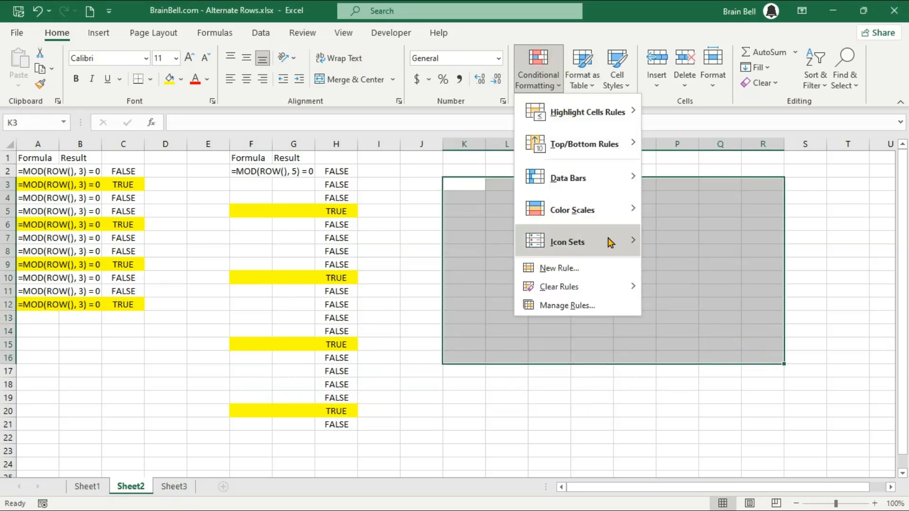
pyautogui.click(592, 266)
pyautogui.click(189, 158)
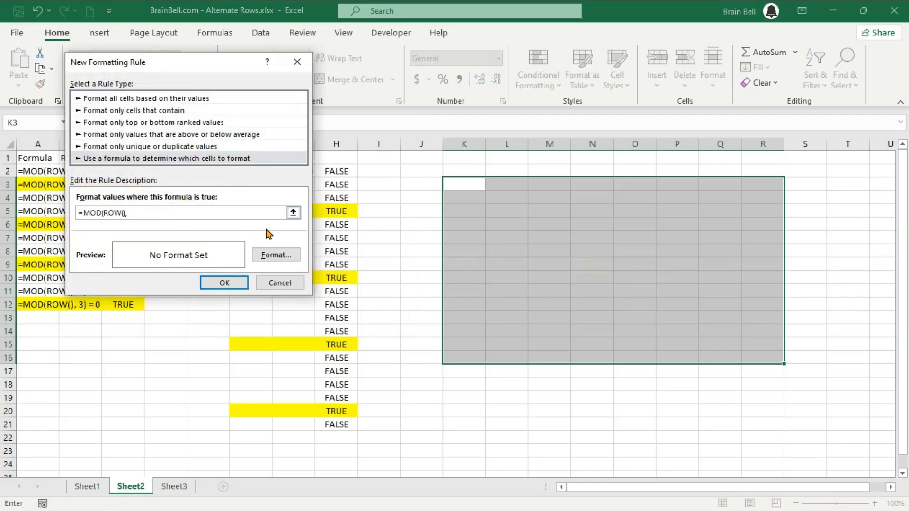
# Give the rule for K3:R16 a yellow background fill and apply it.
pyautogui.click(277, 254)
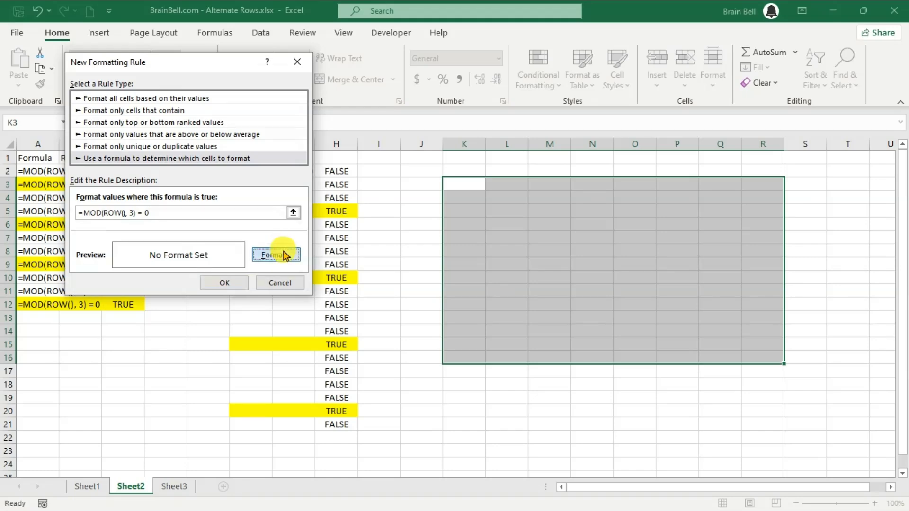
pyautogui.click(123, 163)
pyautogui.click(328, 328)
pyautogui.click(225, 283)
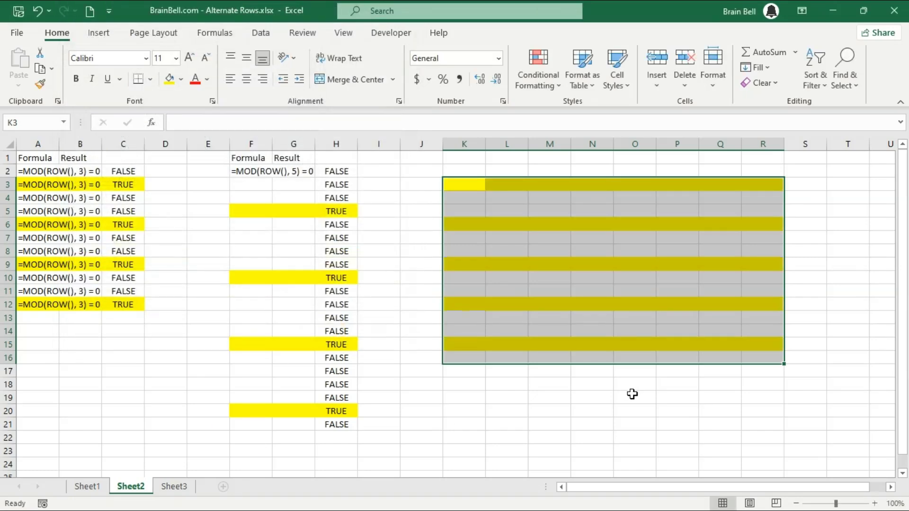
pyautogui.click(634, 397)
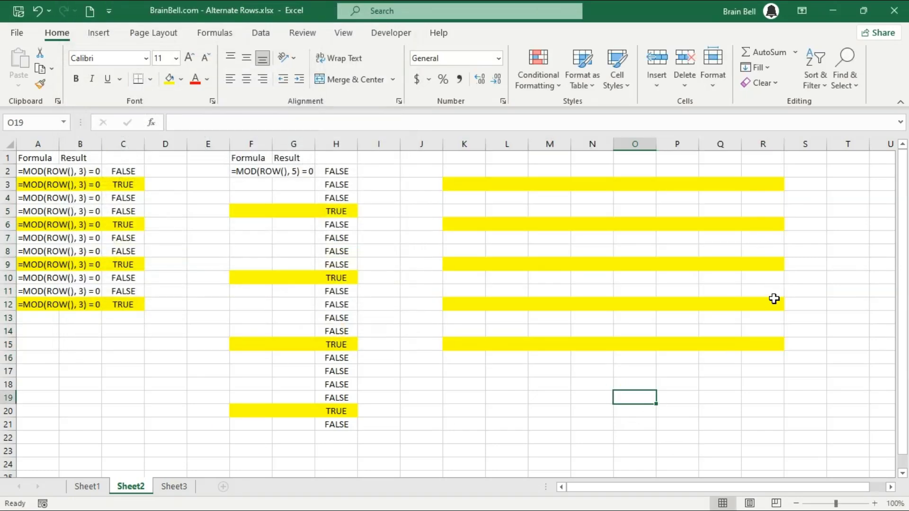
# Switch to Sheet3 and select the range A1:D22.
pyautogui.hotkey('ctrl', 'pagedown')
pyautogui.click(41, 158)
pyautogui.moveTo(41, 157); pyautogui.dragTo(178, 171)
pyautogui.moveTo(182, 285); pyautogui.dragTo(169, 441)
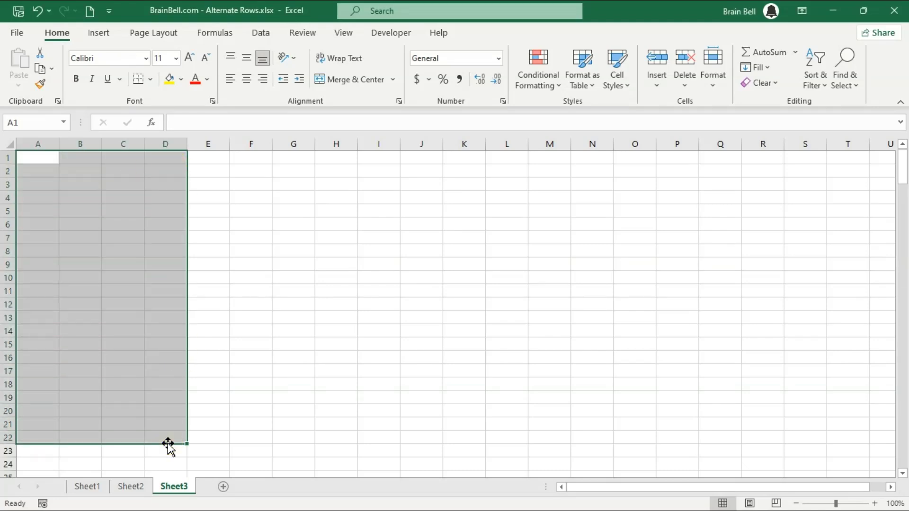
# Create a formula-based conditional formatting rule for A1:D22 using =MOD(ROW(), 4) < 2.
pyautogui.click(548, 85)
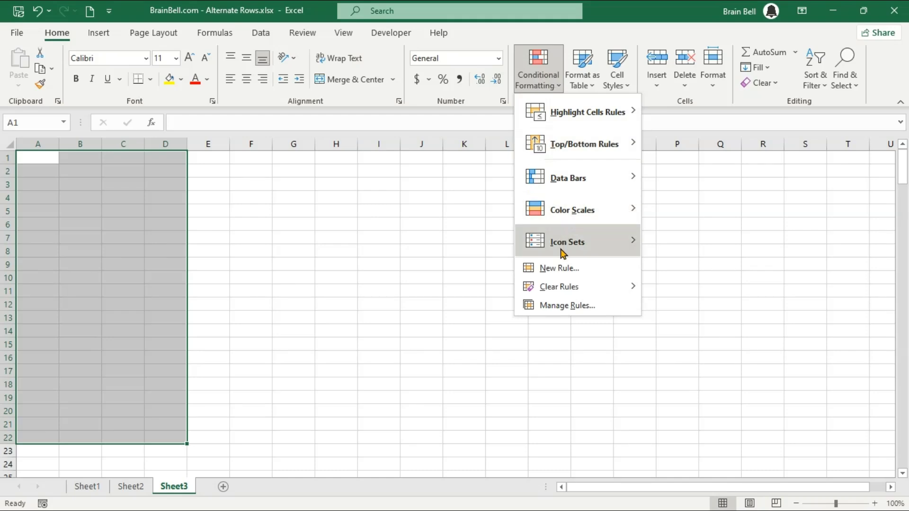
pyautogui.click(558, 271)
pyautogui.click(156, 129)
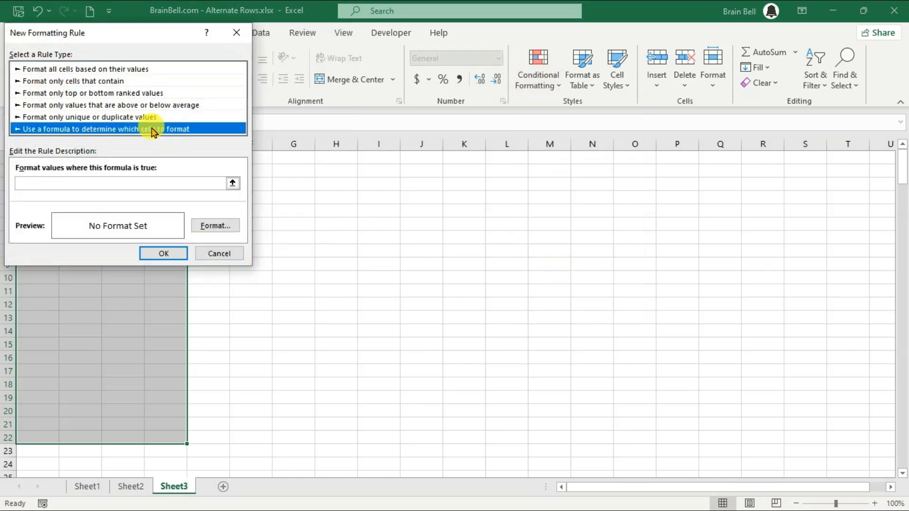
pyautogui.click(121, 183)
pyautogui.write('=MOD(ROW(), 4) < 2')
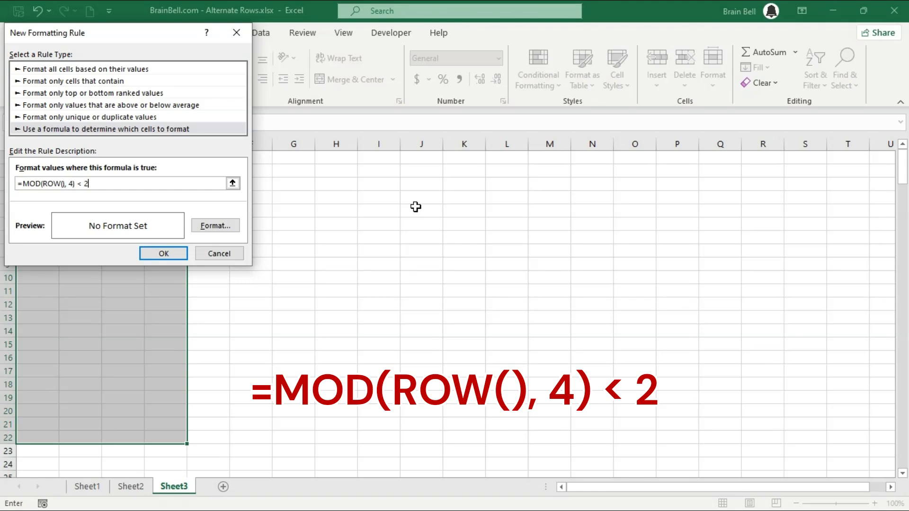
# Give the rule for A1:D22 a dark gray background fill and apply it.
pyautogui.click(236, 225)
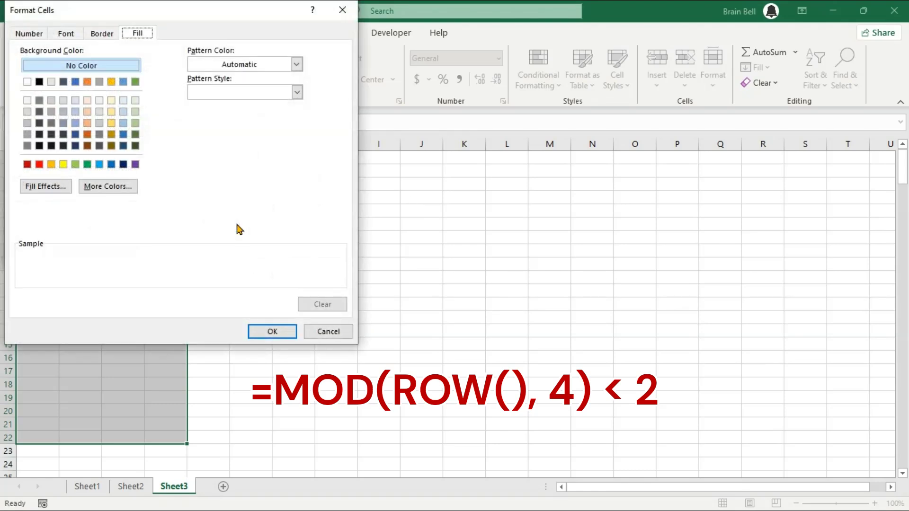
pyautogui.click(39, 111)
pyautogui.click(260, 336)
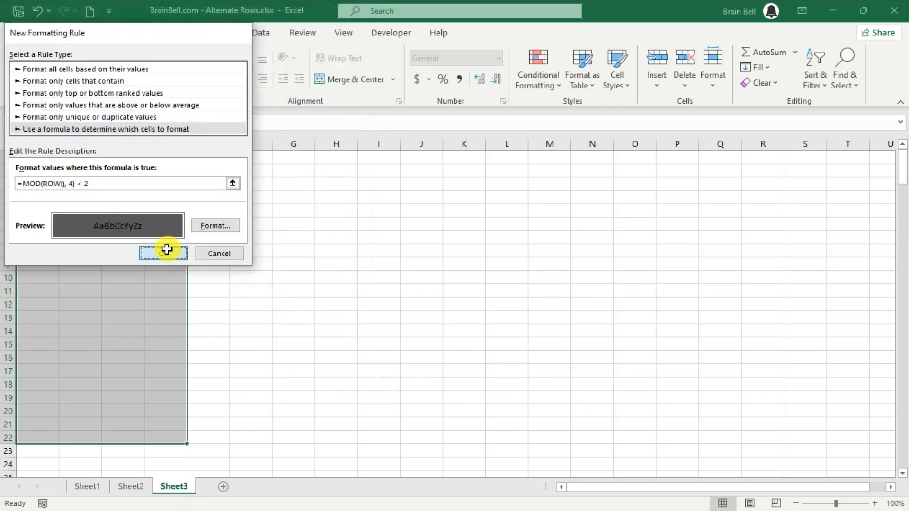
pyautogui.click(164, 249)
pyautogui.click(260, 339)
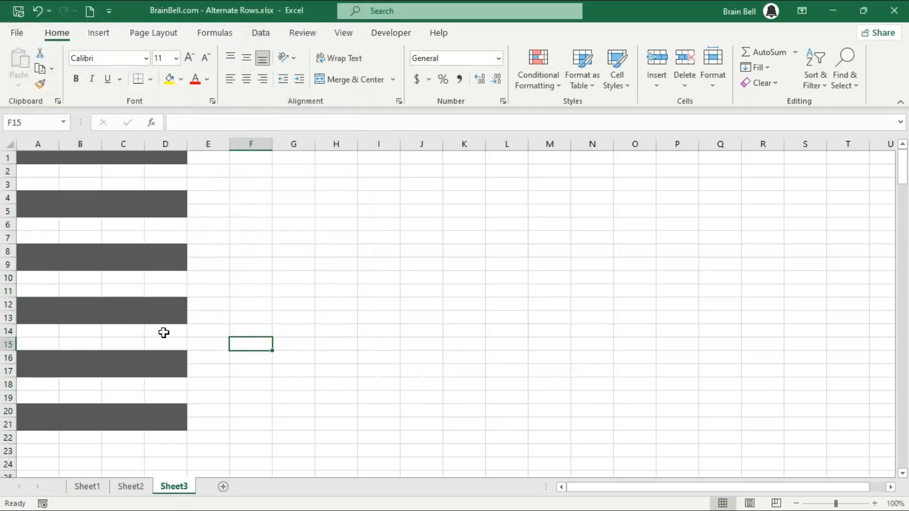
# Clear the conditional formatting rules from A1:D22.
pyautogui.moveTo(22, 157); pyautogui.dragTo(158, 436)
pyautogui.click(559, 86)
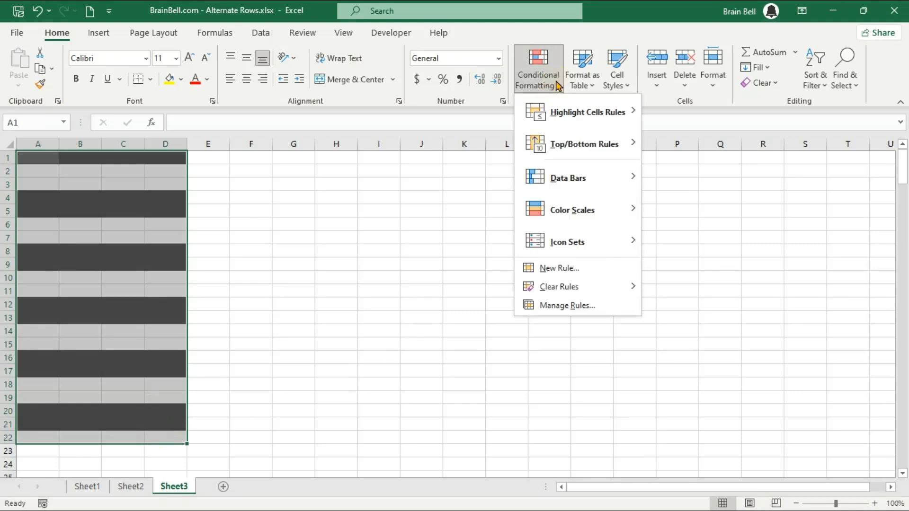
pyautogui.click(662, 286)
# Create a formula-based conditional formatting rule for A1:D22 using =MOD(ROW(), 8) < 4.
pyautogui.click(537, 71)
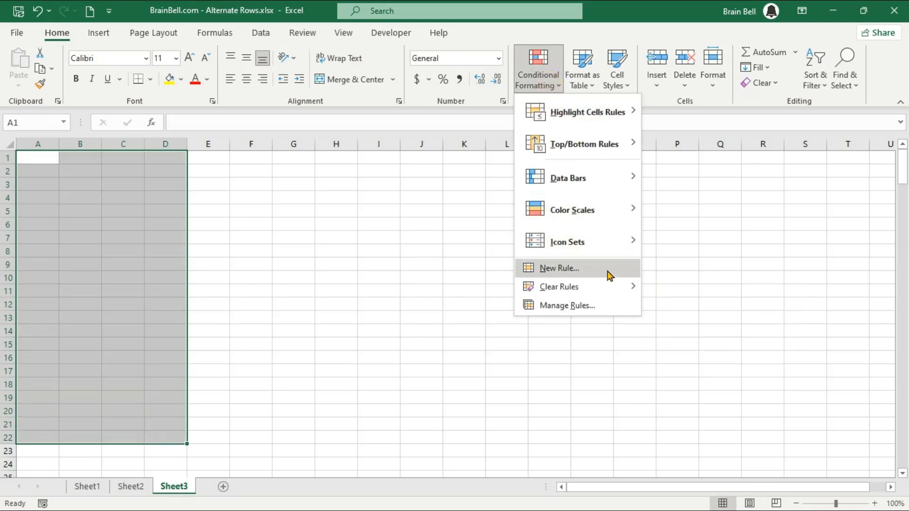
pyautogui.click(600, 269)
pyautogui.click(78, 114)
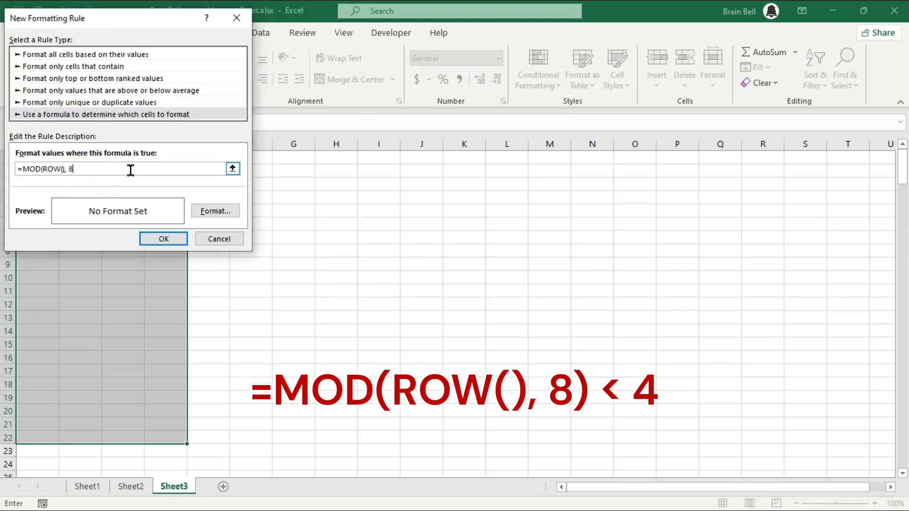
# Give the rule for A1:D22 a green background fill and apply it.
pyautogui.click(237, 216)
pyautogui.click(87, 165)
pyautogui.click(272, 332)
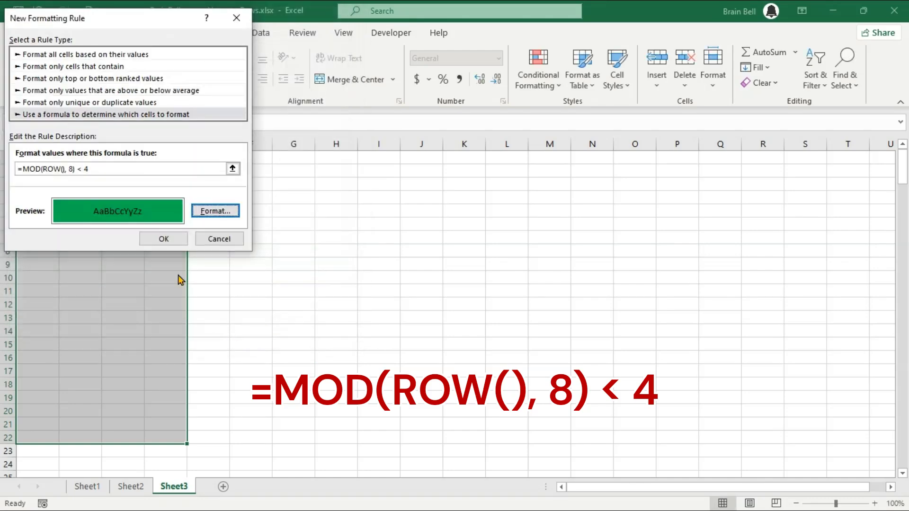
pyautogui.click(160, 237)
pyautogui.click(251, 315)
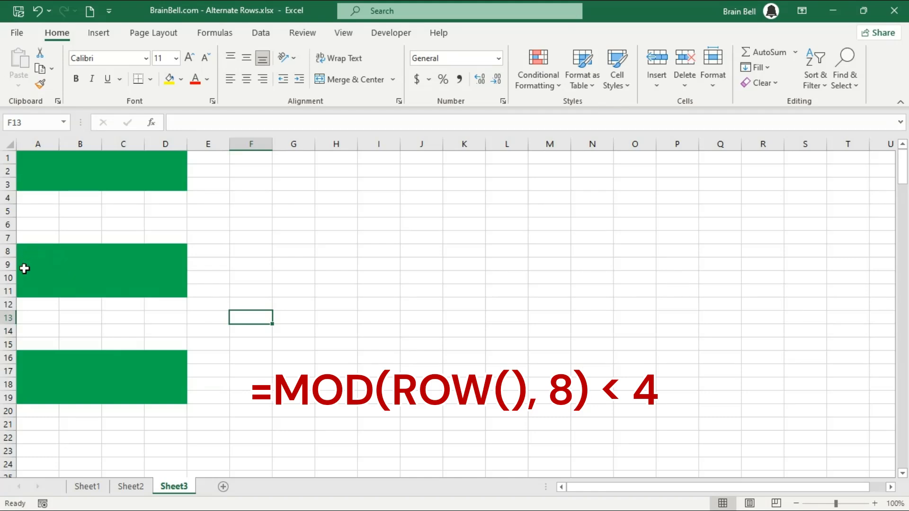
# Move the formatted range A1:D22 to D1:G22.
pyautogui.click(34, 161)
pyautogui.moveTo(31, 162); pyautogui.dragTo(179, 436)
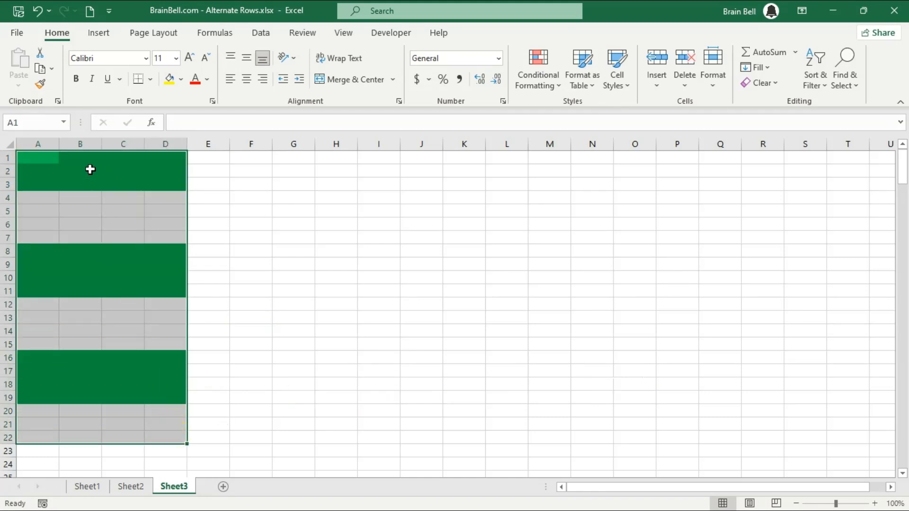
pyautogui.moveTo(188, 172); pyautogui.dragTo(274, 169)
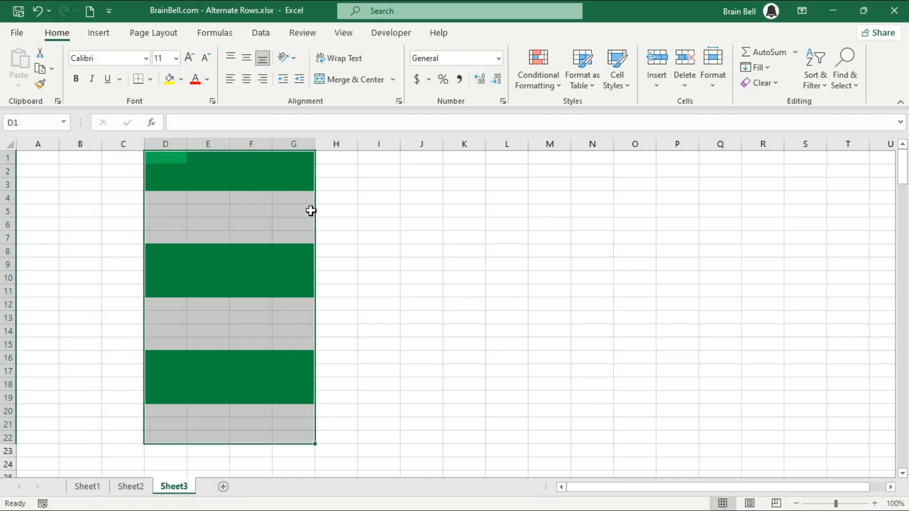
pyautogui.moveTo(311, 203); pyautogui.dragTo(305, 224)
# Clear the conditional formatting rules from D1:G22.
pyautogui.click(540, 78)
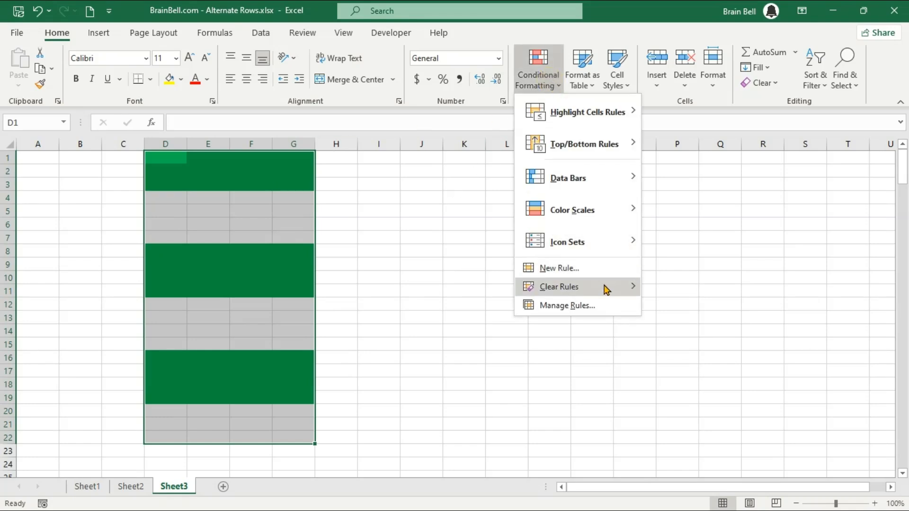
pyautogui.moveTo(574, 286)
pyautogui.click(683, 294)
# Create a formula-based conditional formatting rule for D1:G22 using =MOD(ROW() - 1, 4) < 2.
pyautogui.click(553, 85)
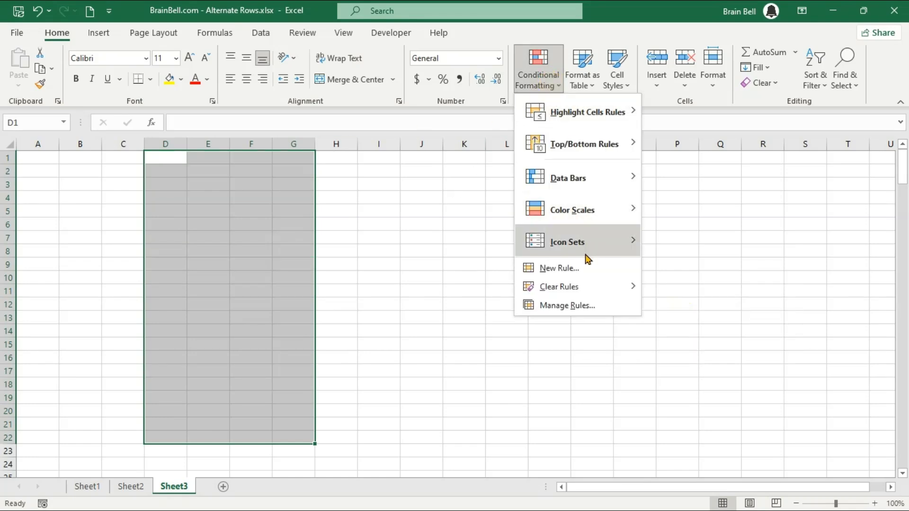
pyautogui.click(586, 266)
pyautogui.click(68, 107)
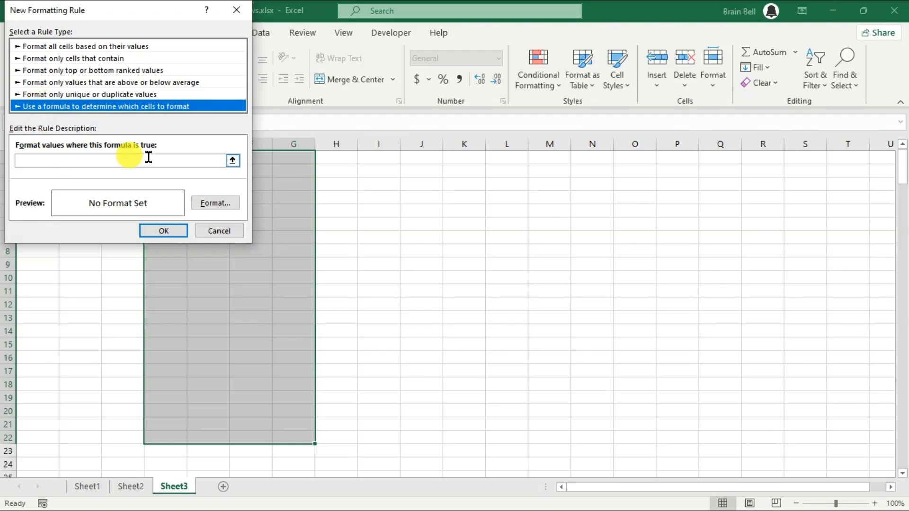
pyautogui.click(189, 160)
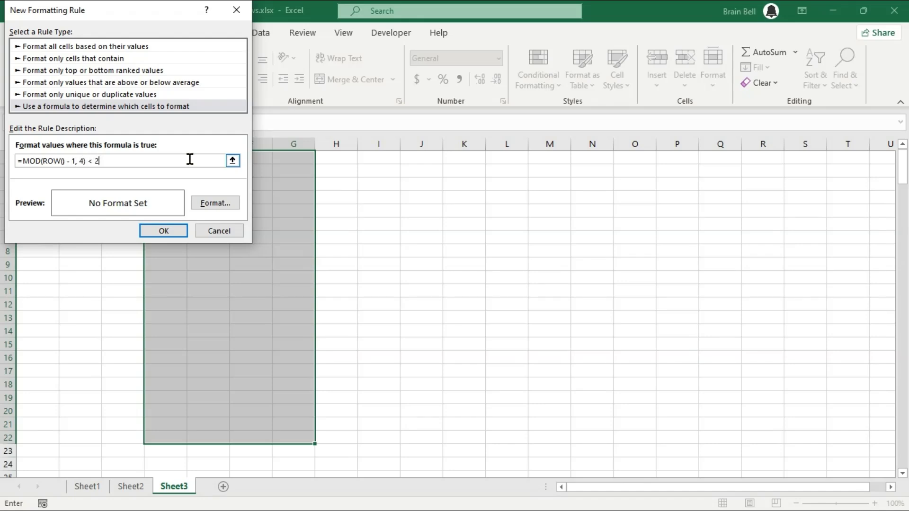
# Give the rule for D1:G22 an orange background fill and apply it.
pyautogui.click(208, 205)
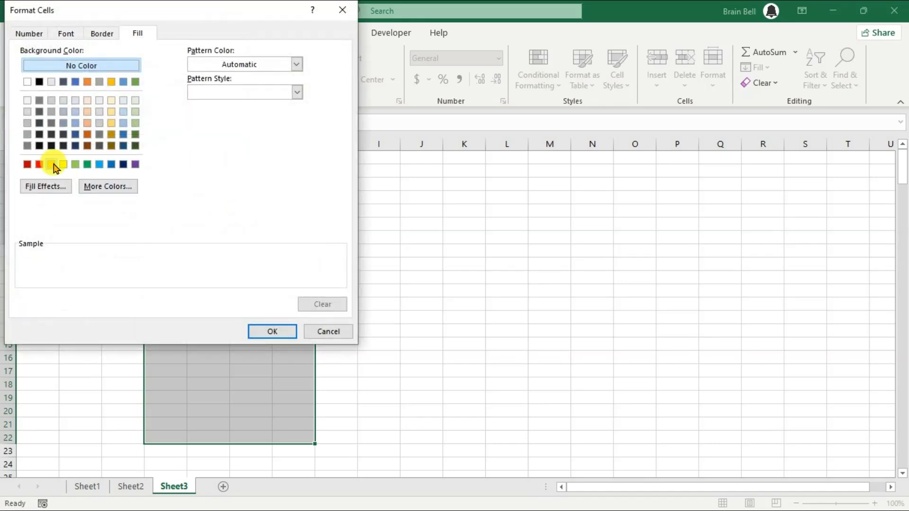
pyautogui.click(52, 165)
pyautogui.click(263, 332)
pyautogui.click(176, 230)
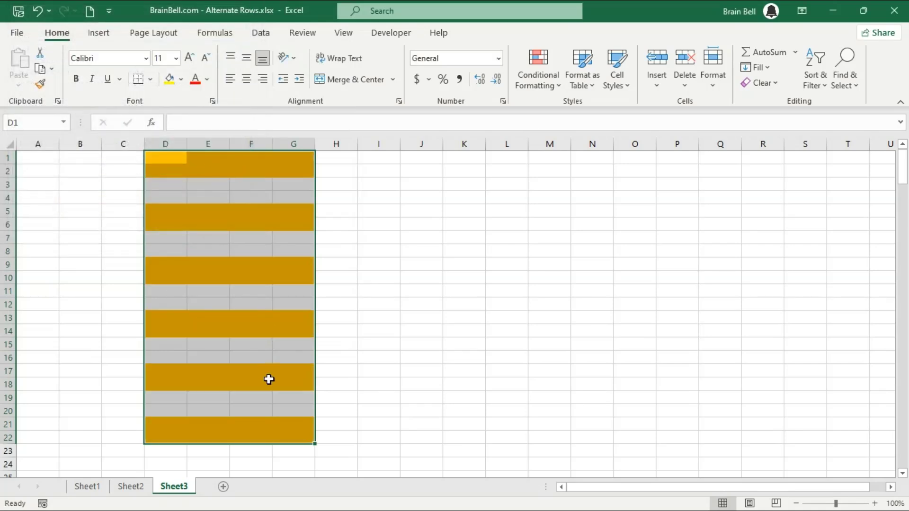
# Move the formatted range D1:G22 to D3:G24 and clear the conditional formatting rules from the moved cells.
pyautogui.moveTo(314, 176); pyautogui.dragTo(312, 202)
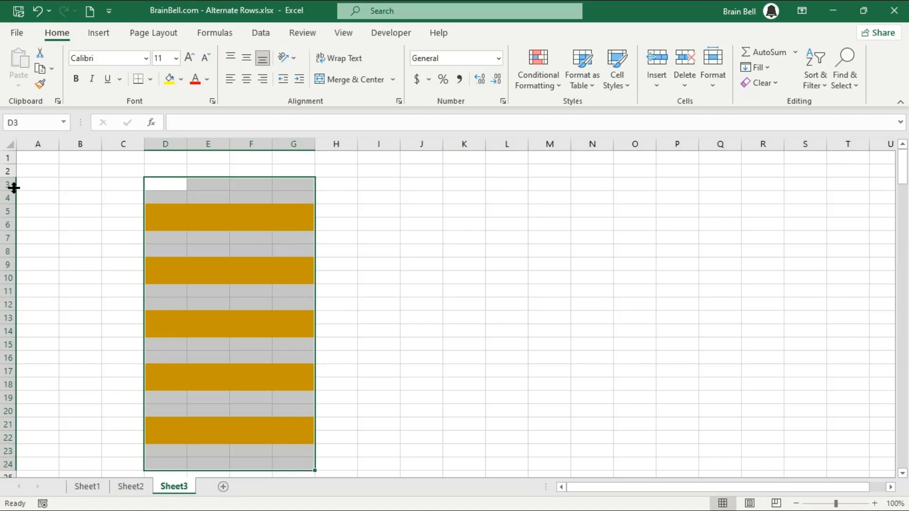
pyautogui.click(559, 84)
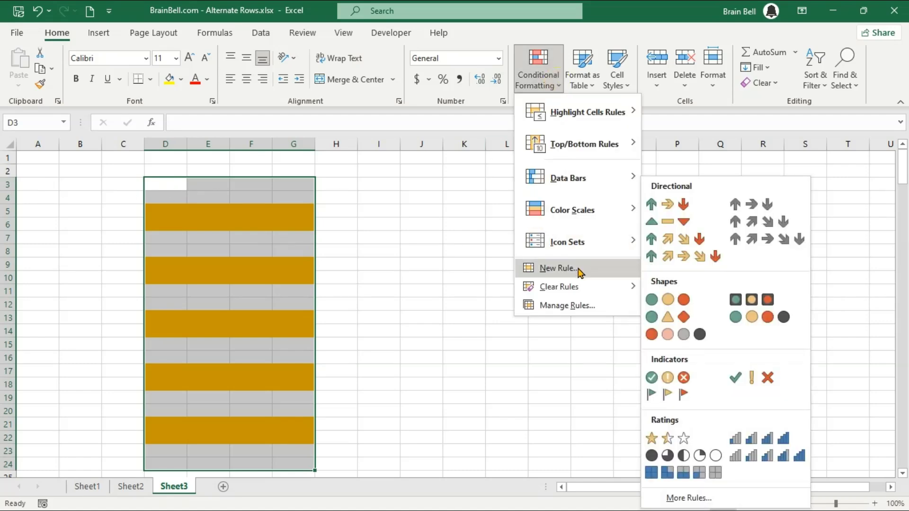
pyautogui.moveTo(578, 290)
pyautogui.click(696, 290)
# Create a formula-based conditional formatting rule for D3:G24 using =MOD(ROW() - 3, 4) < 2.
pyautogui.click(538, 71)
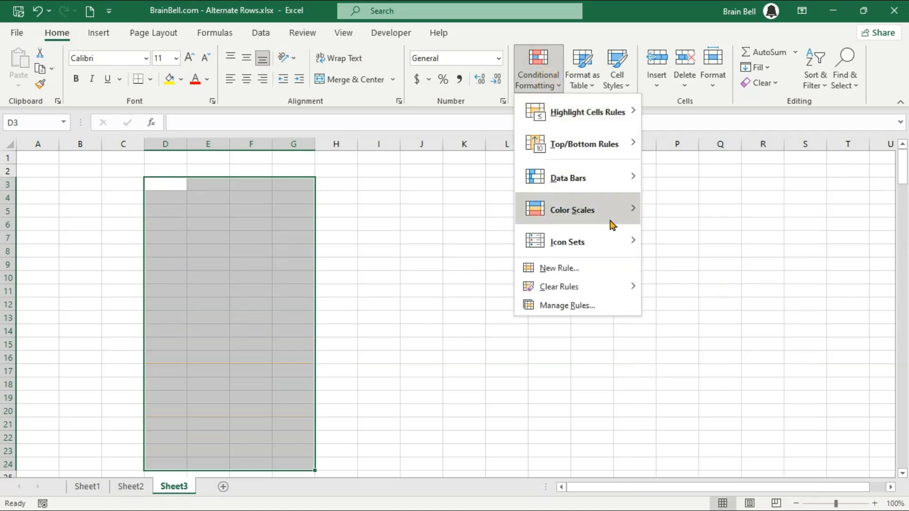
pyautogui.click(608, 269)
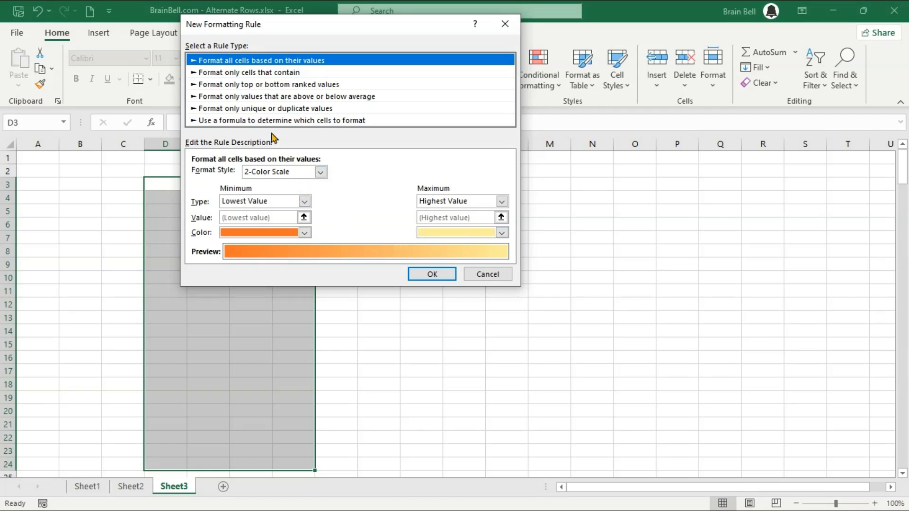
pyautogui.click(265, 120)
pyautogui.click(255, 174)
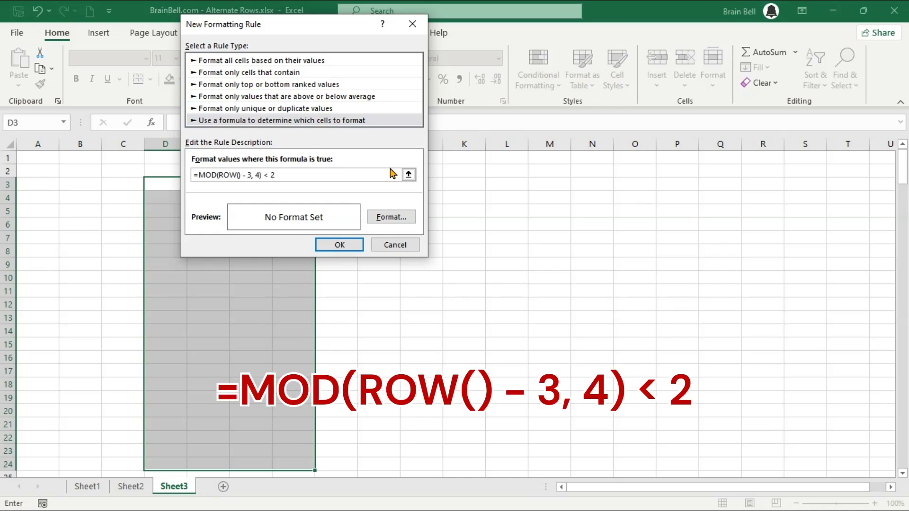
# Give the rule for D3:G24 a red background fill, apply it and deselect the range.
pyautogui.click(389, 217)
pyautogui.click(213, 165)
pyautogui.click(446, 331)
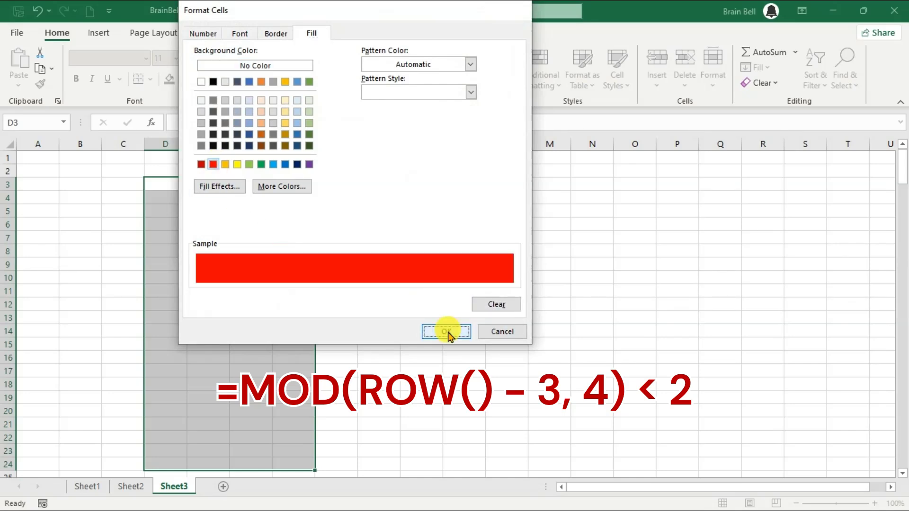
pyautogui.click(355, 247)
pyautogui.click(217, 227)
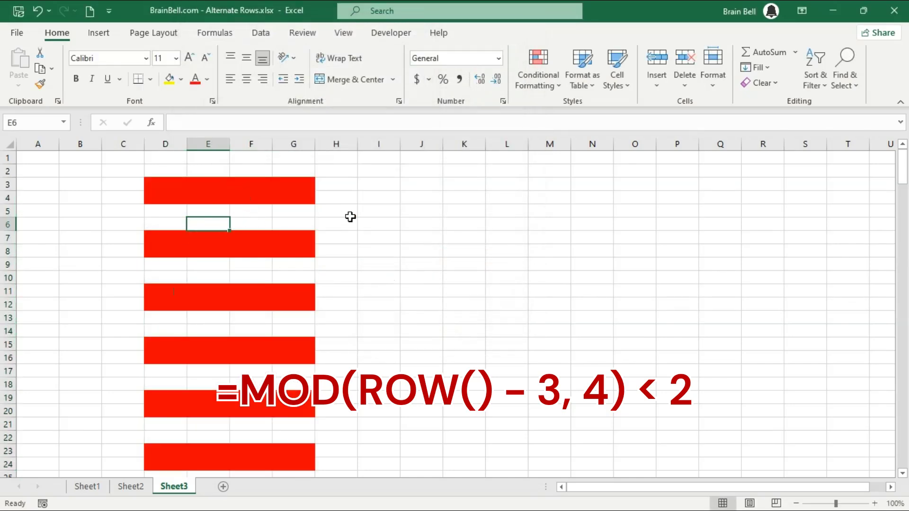
# Clear the conditional formatting rules from the entire sheet.
pyautogui.click(558, 86)
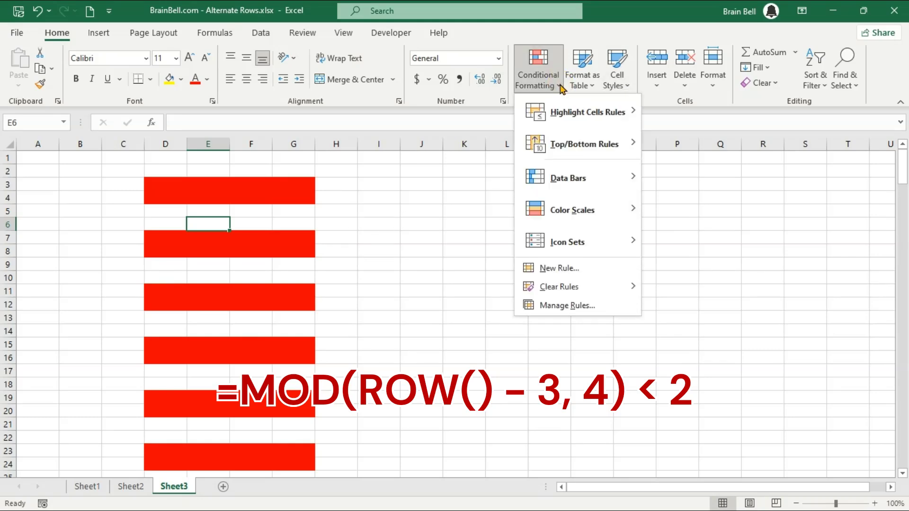
pyautogui.moveTo(634, 287)
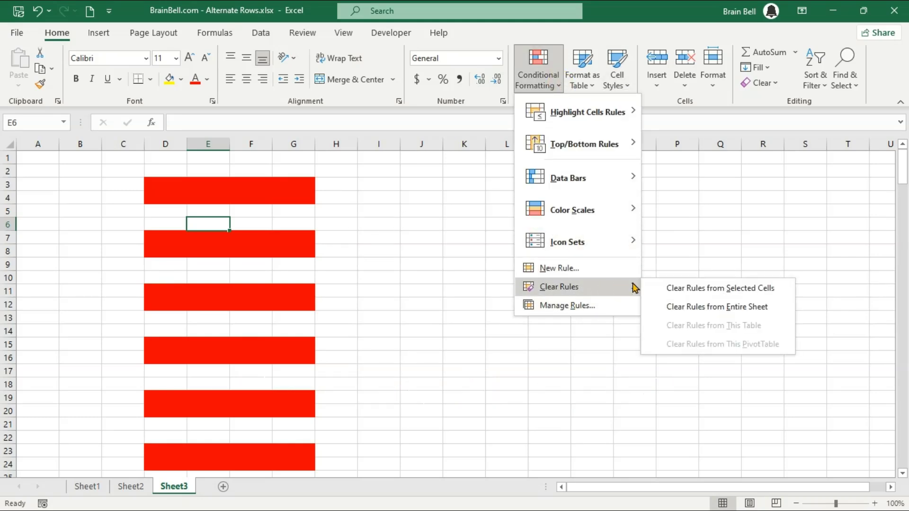
pyautogui.click(701, 307)
# Create a formula-based conditional formatting rule for A1:F21 using =MOD(ROW() - 1, 8) <4.
pyautogui.moveTo(40, 157); pyautogui.dragTo(267, 423)
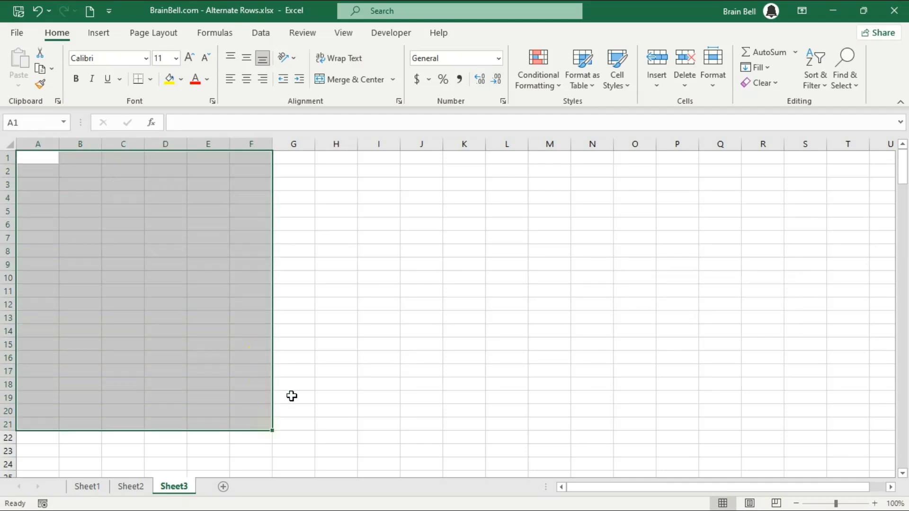
pyautogui.click(549, 89)
pyautogui.click(585, 263)
pyautogui.click(194, 106)
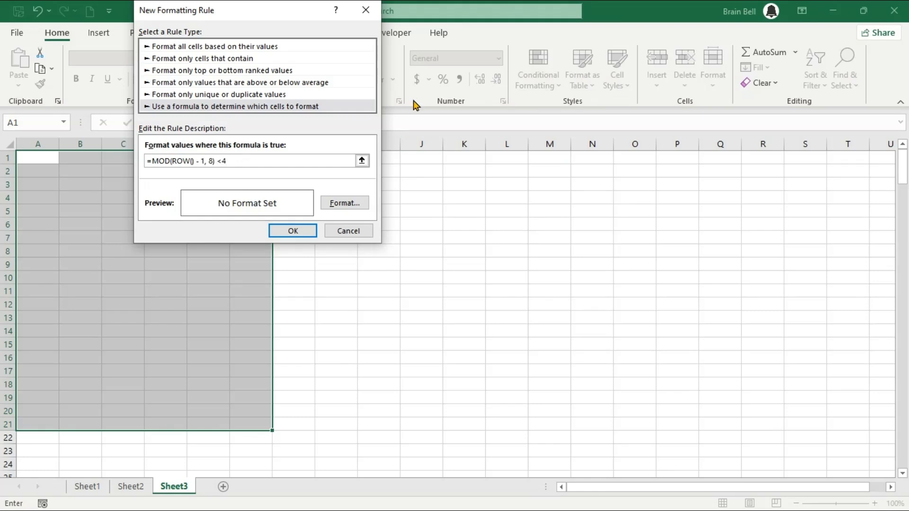
# Give the rule for A1:F21 a near-black background fill and apply it.
pyautogui.click(347, 207)
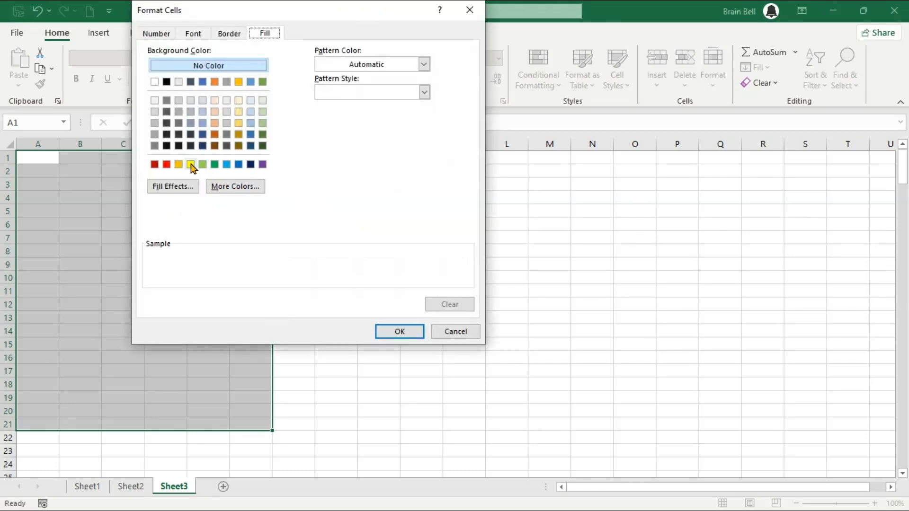
pyautogui.click(167, 145)
pyautogui.click(399, 331)
pyautogui.click(298, 231)
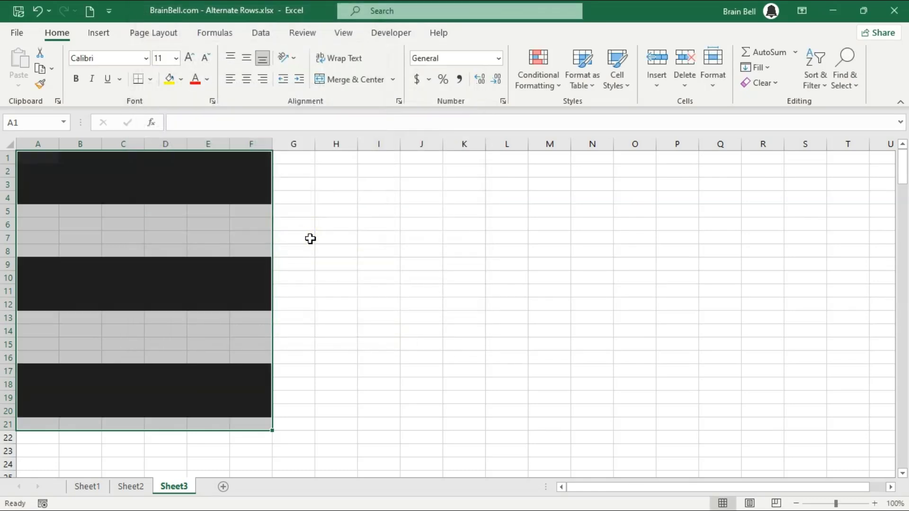